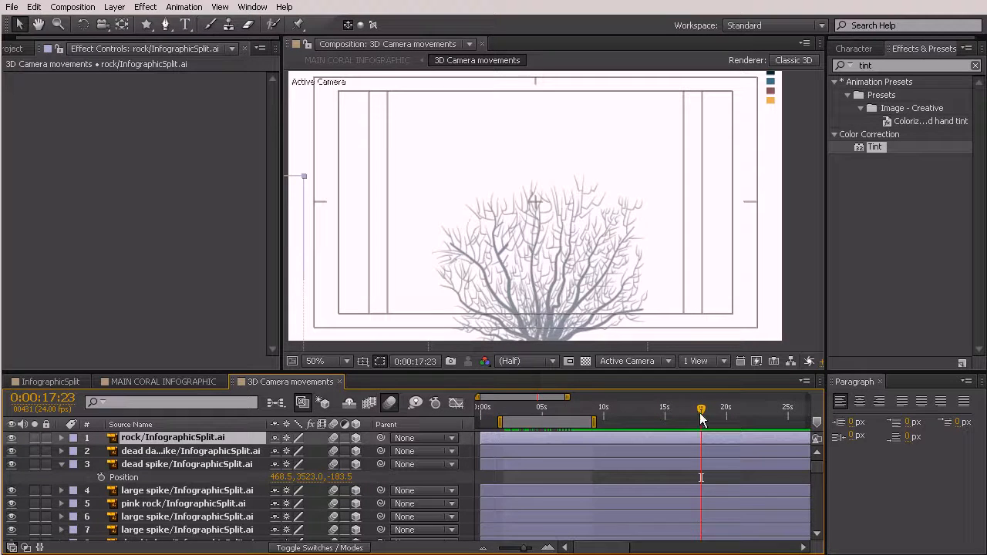
# Keyframe the rock layer's opacity from 0% at 0:00:16:20 to 100% at 0:00:18:02
pyautogui.moveTo(538, 546); pyautogui.dragTo(520, 549)
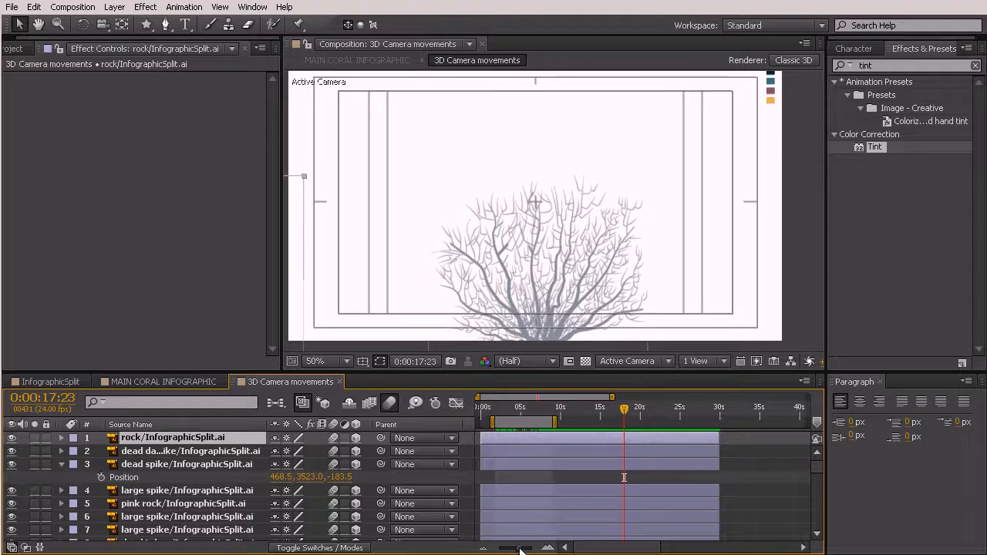
pyautogui.moveTo(621, 411); pyautogui.dragTo(621, 464)
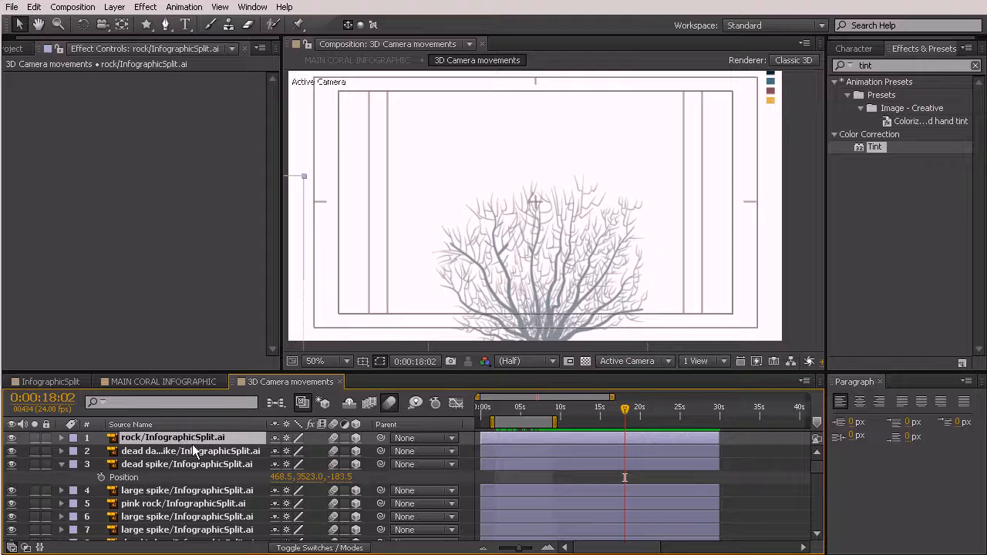
pyautogui.hotkey('alt', 'shift', 't')
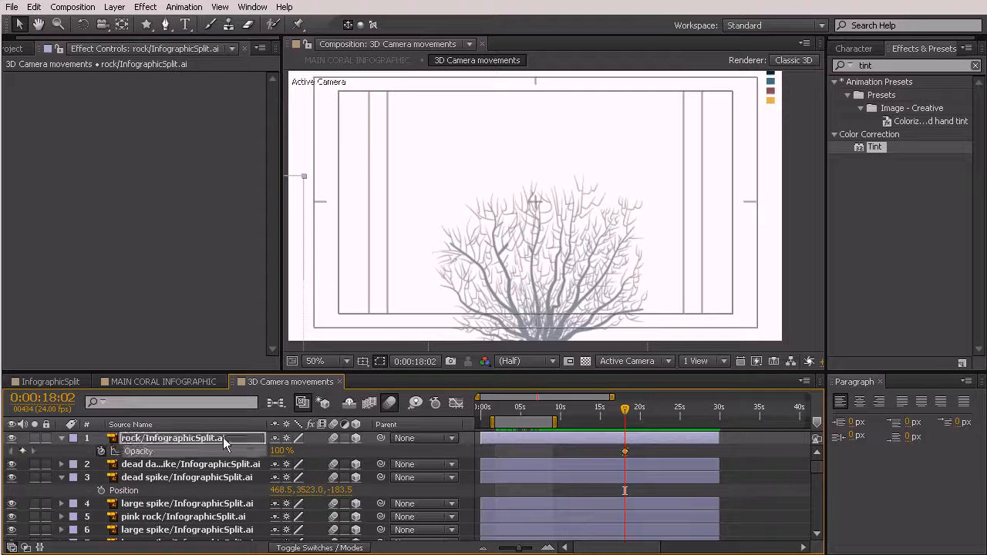
pyautogui.moveTo(620, 410)
pyautogui.mouseDown()
pyautogui.moveTo(599, 414)
pyautogui.moveTo(612, 420)
pyautogui.mouseUp()
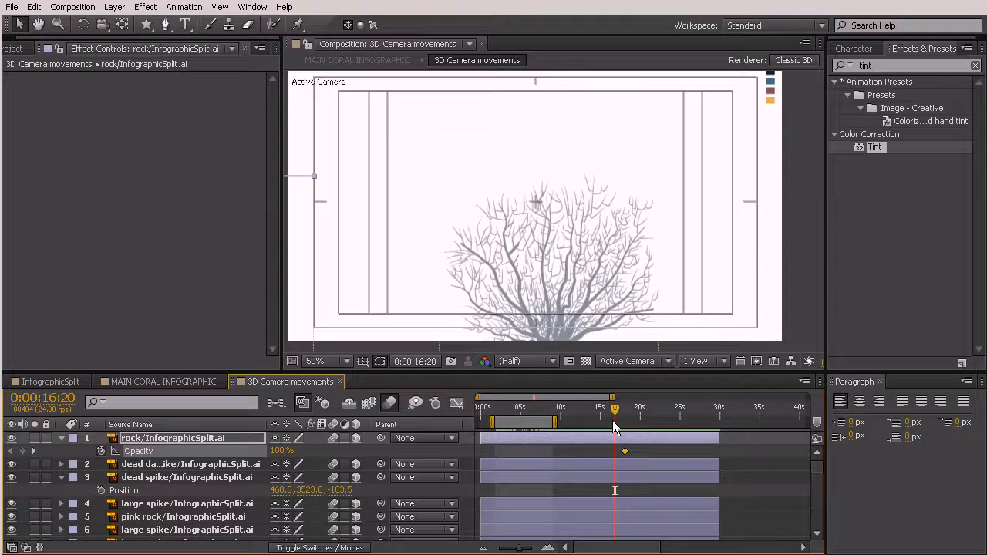
pyautogui.moveTo(230, 452); pyautogui.dragTo(89, 457)
pyautogui.moveTo(599, 407); pyautogui.dragTo(625, 451)
pyautogui.click(637, 454)
pyautogui.click(617, 441)
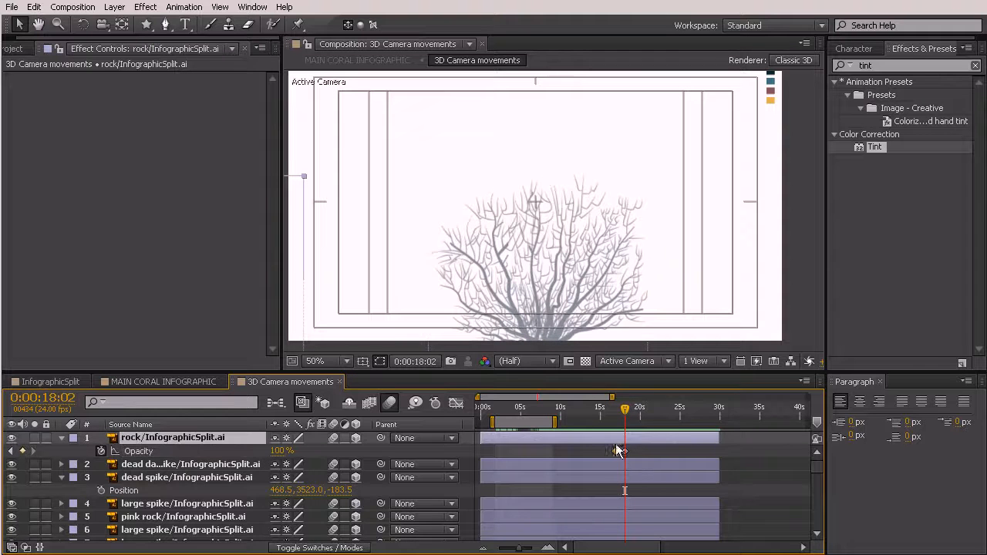
# Move the dead branching coral layer to the top of the layer stack
pyautogui.click(551, 331)
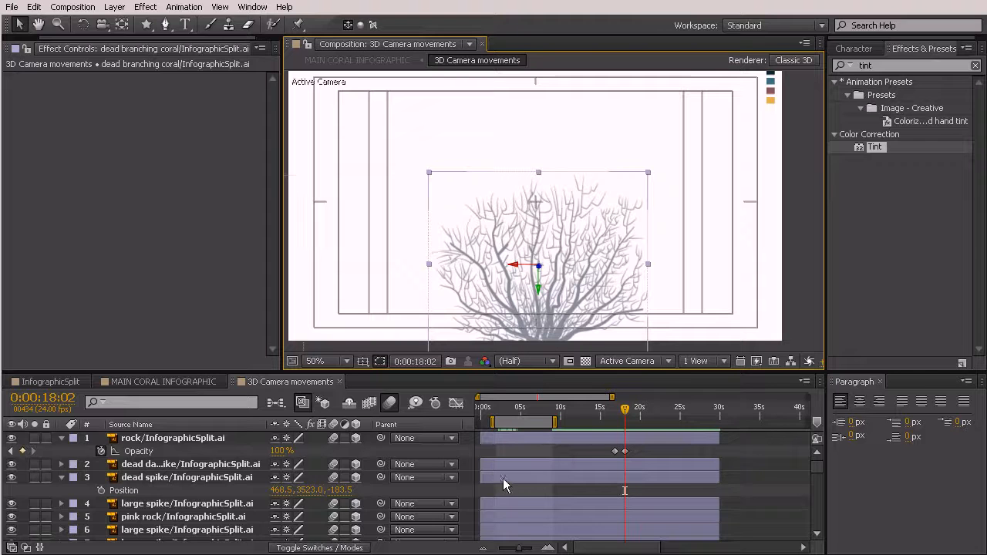
pyautogui.scroll(-3, 498, 481)
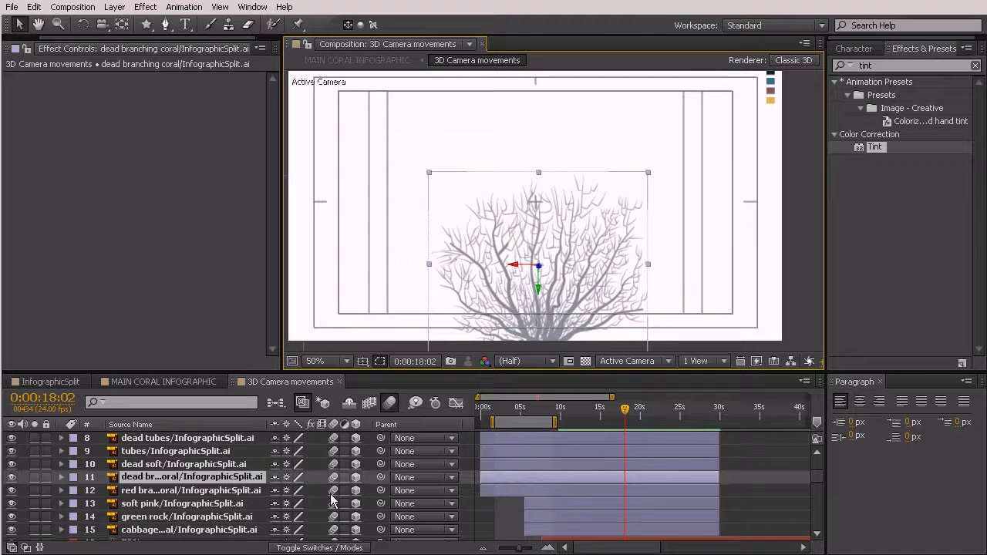
pyautogui.moveTo(184, 477); pyautogui.dragTo(185, 434)
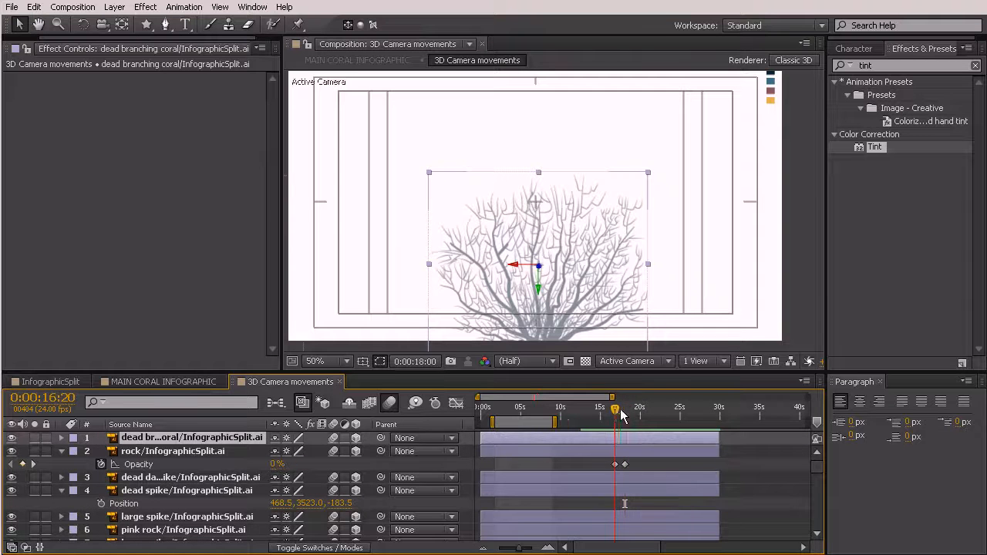
# Copy the rock layer's two opacity keyframes and paste them onto the dead branching coral layer at 0:00:16:20
pyautogui.moveTo(626, 407); pyautogui.dragTo(614, 407)
pyautogui.click(638, 465)
pyautogui.click(640, 457)
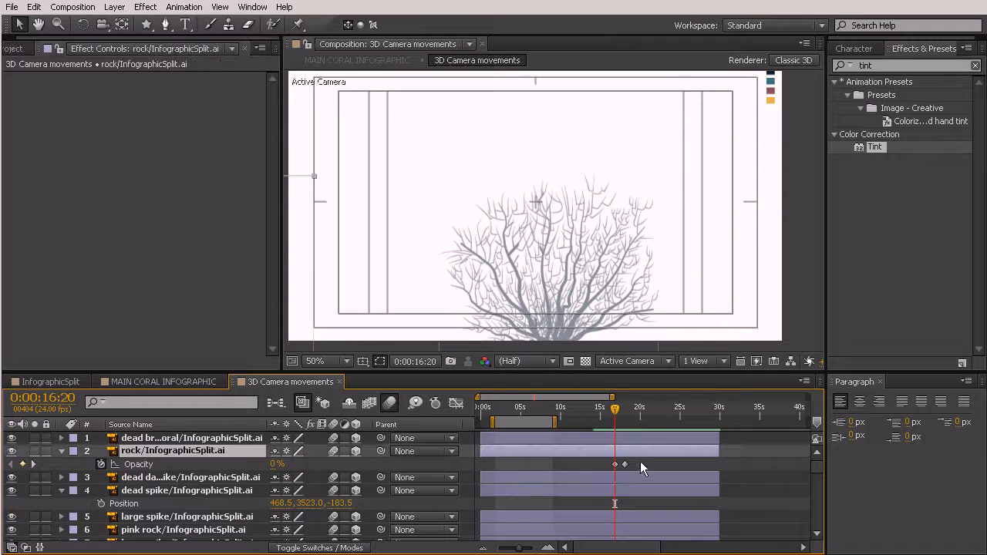
pyautogui.moveTo(631, 464); pyautogui.dragTo(597, 473)
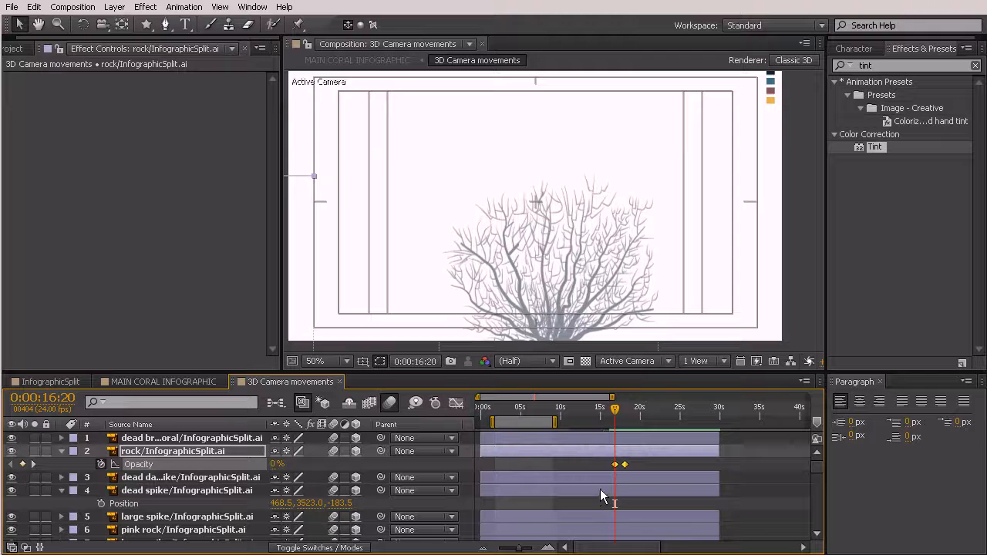
pyautogui.click(616, 439)
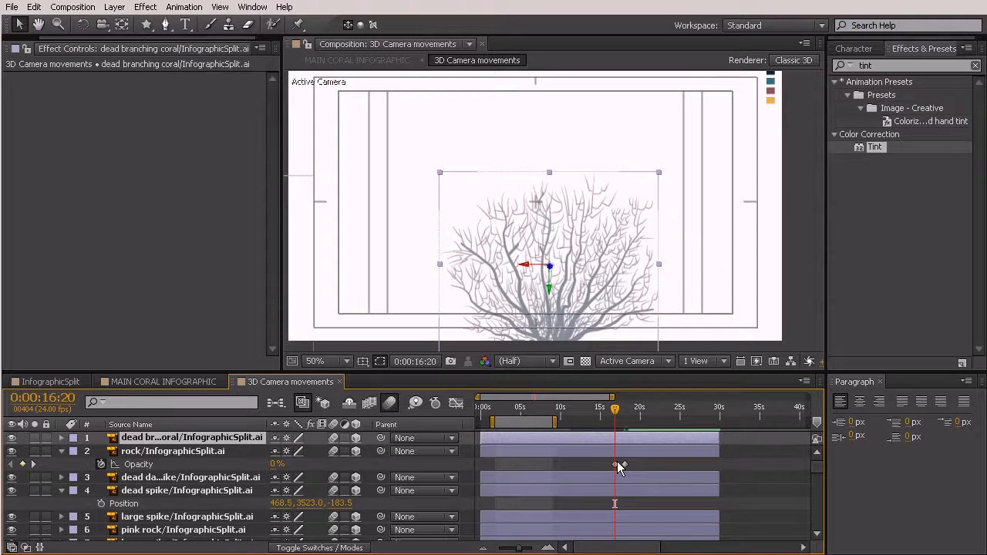
pyautogui.hotkey('ctrl', 'v')
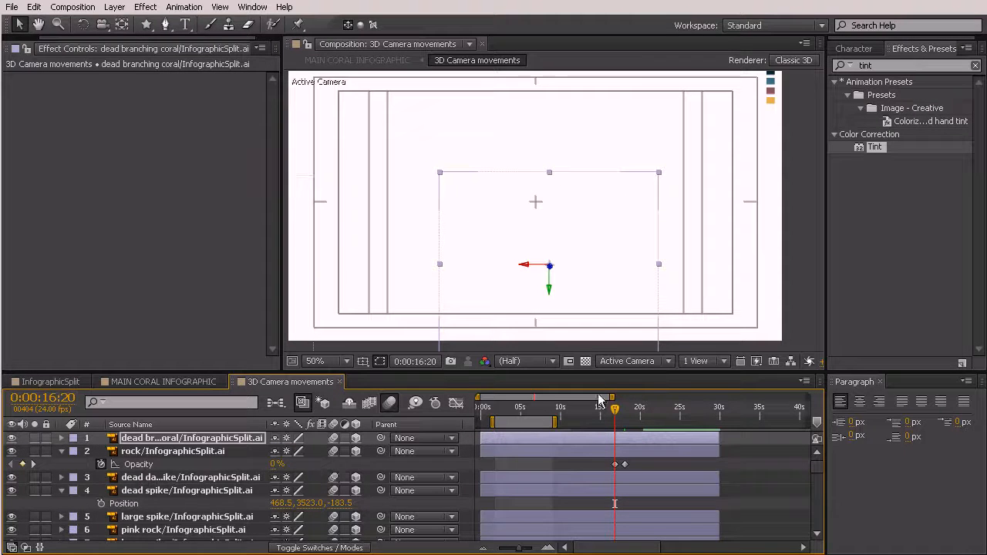
# Remove the opacity animation from the rock layer, keeping its opacity at 100%, and scrub back through the scene to check it
pyautogui.moveTo(611, 412); pyautogui.dragTo(568, 424)
pyautogui.click(594, 449)
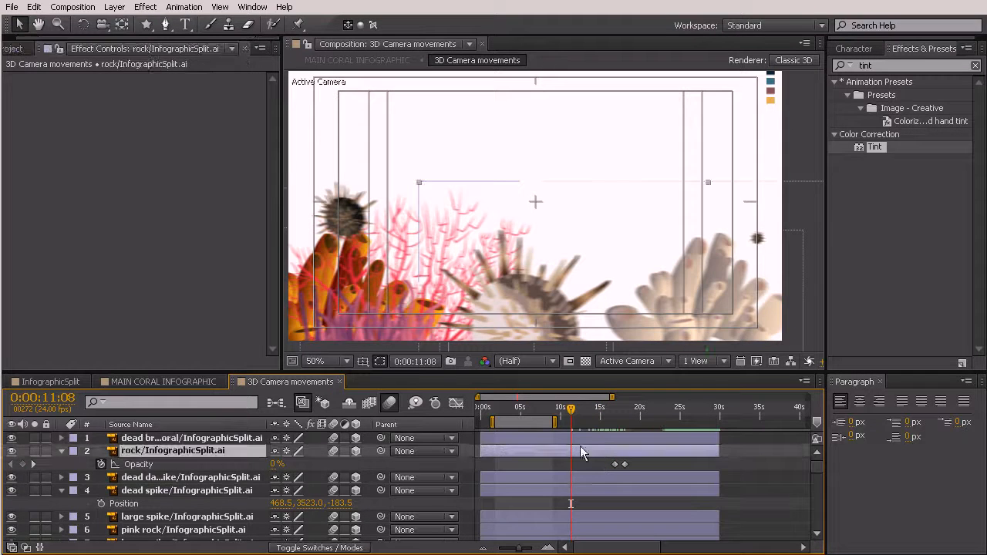
pyautogui.moveTo(572, 417); pyautogui.dragTo(638, 462)
pyautogui.click(623, 464)
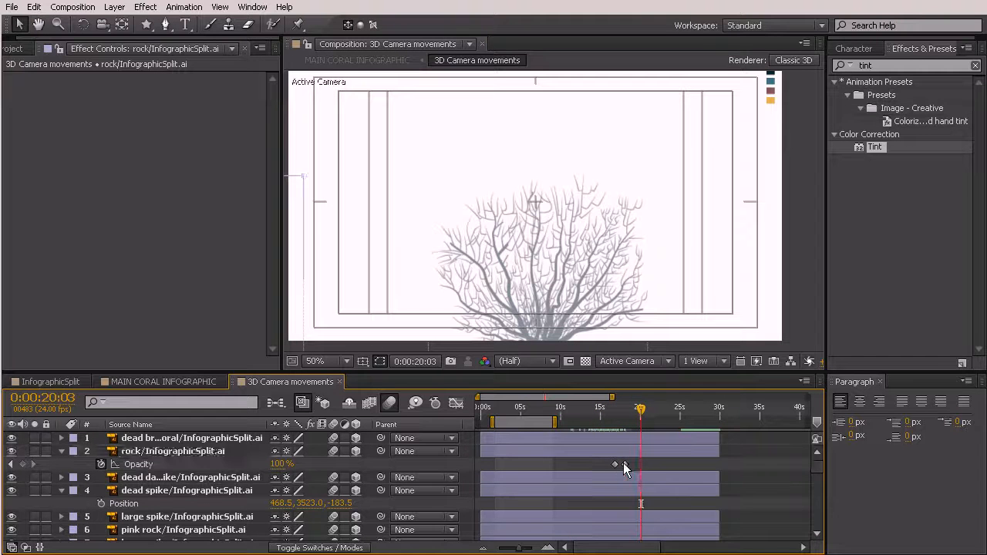
pyautogui.click(101, 465)
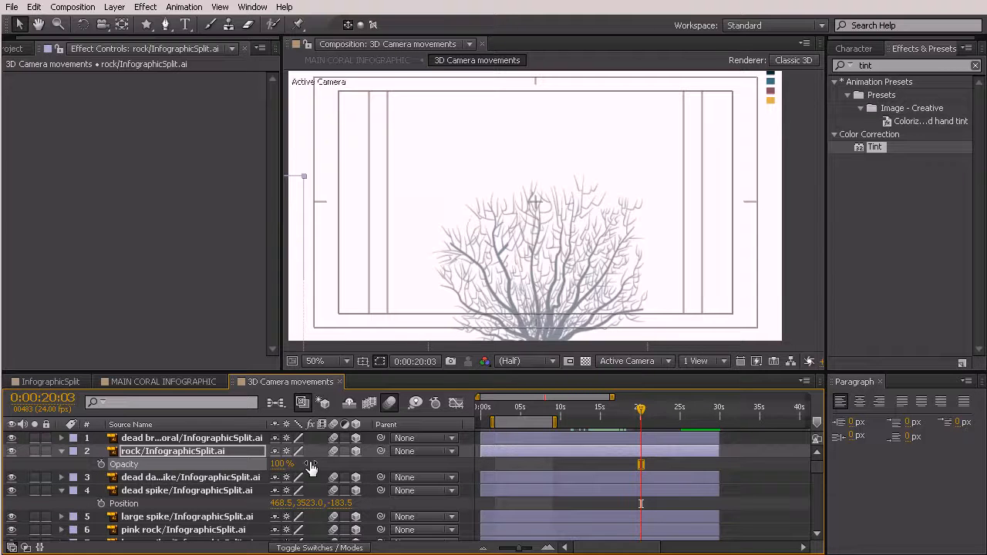
pyautogui.moveTo(625, 411); pyautogui.dragTo(572, 414)
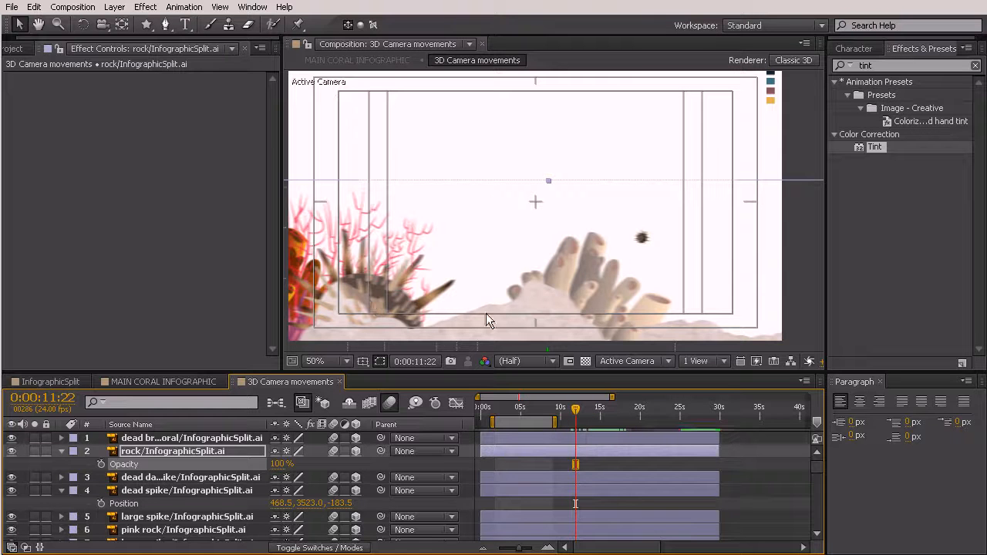
pyautogui.moveTo(571, 411); pyautogui.dragTo(625, 473)
# Reverse the order of the dead branching coral's opacity keyframes so it fades from 100% to 0% at 0:00:18:02
pyautogui.click(509, 440)
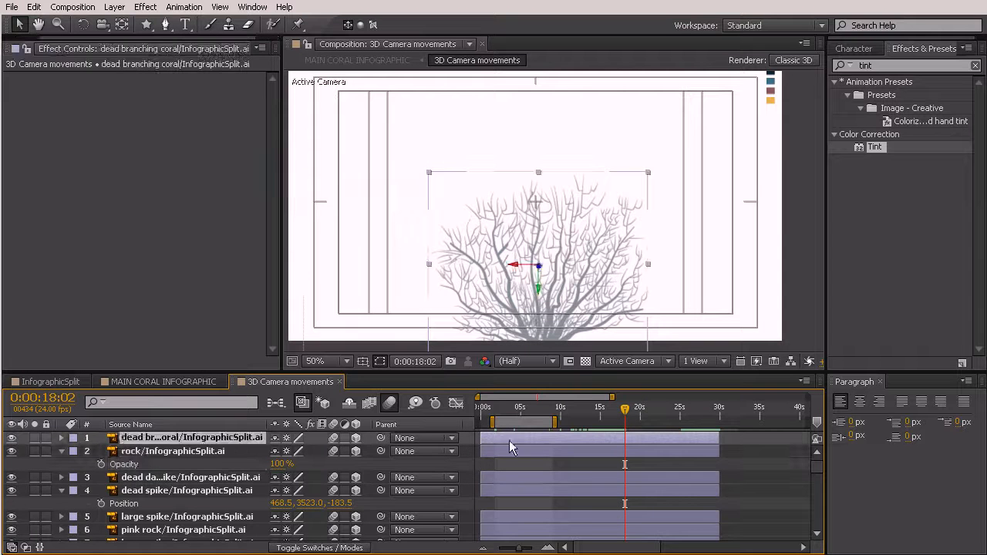
pyautogui.click(62, 438)
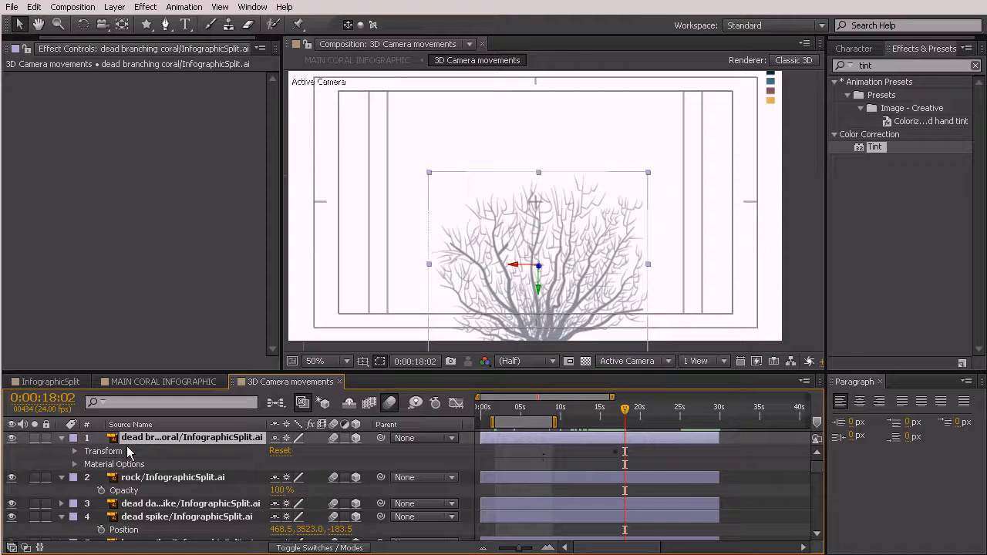
pyautogui.click(75, 453)
pyautogui.click(102, 439)
pyautogui.scroll(1, 118, 445)
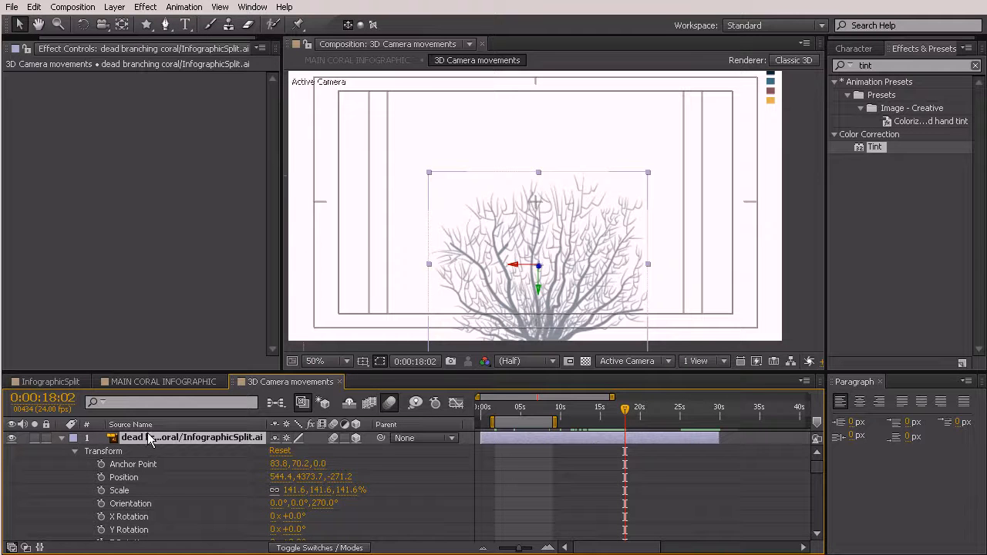
pyautogui.press('t')
pyautogui.moveTo(614, 452)
pyautogui.mouseDown()
pyautogui.moveTo(636, 451)
pyautogui.moveTo(614, 450)
pyautogui.moveTo(609, 424)
pyautogui.moveTo(629, 446)
pyautogui.mouseUp()
pyautogui.click(604, 409)
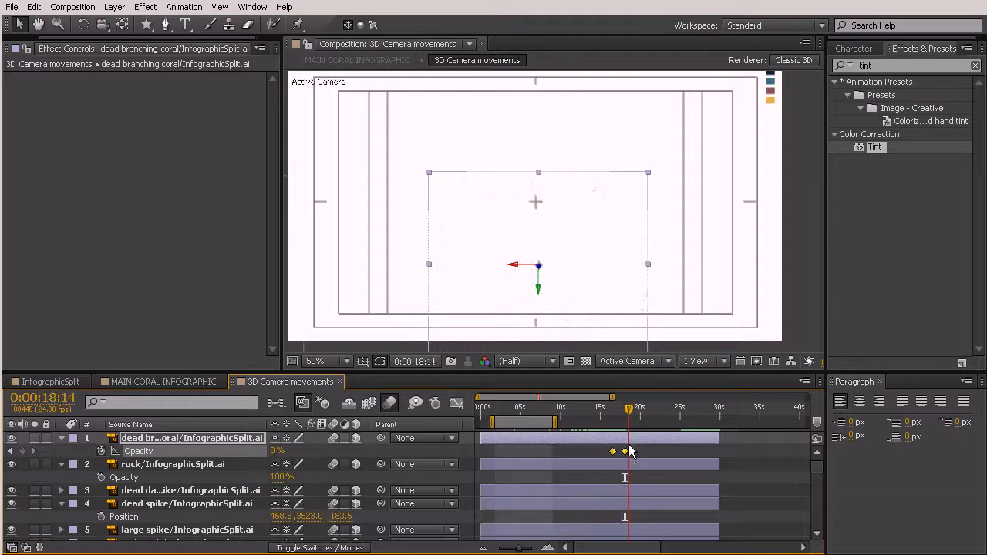
pyautogui.moveTo(628, 409); pyautogui.dragTo(629, 433)
# Collapse the graphics folder in the project files and place yellow fish swim.avi in the left part of the 3D Camera movements composition
pyautogui.moveTo(286, 140); pyautogui.dragTo(393, 155)
pyautogui.click(115, 94)
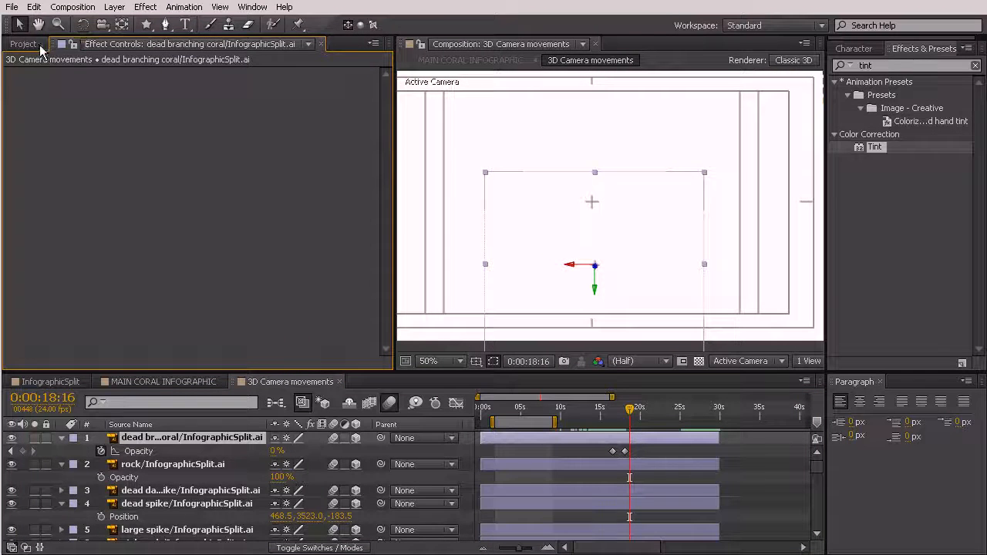
pyautogui.click(35, 45)
pyautogui.moveTo(397, 177); pyautogui.dragTo(309, 177)
pyautogui.scroll(5, 91, 219)
pyautogui.scroll(6, 91, 220)
pyautogui.scroll(8, 299, 231)
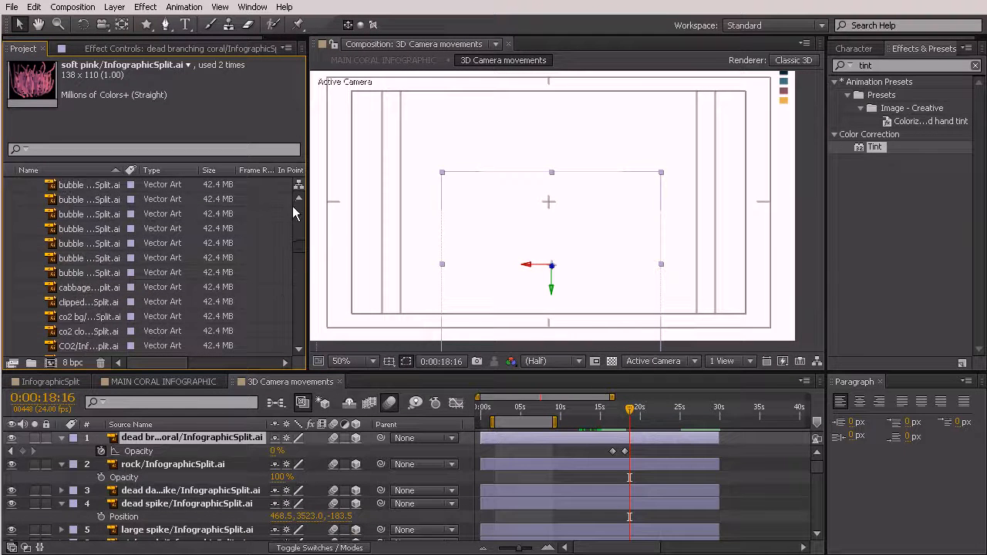
pyautogui.click(10, 229)
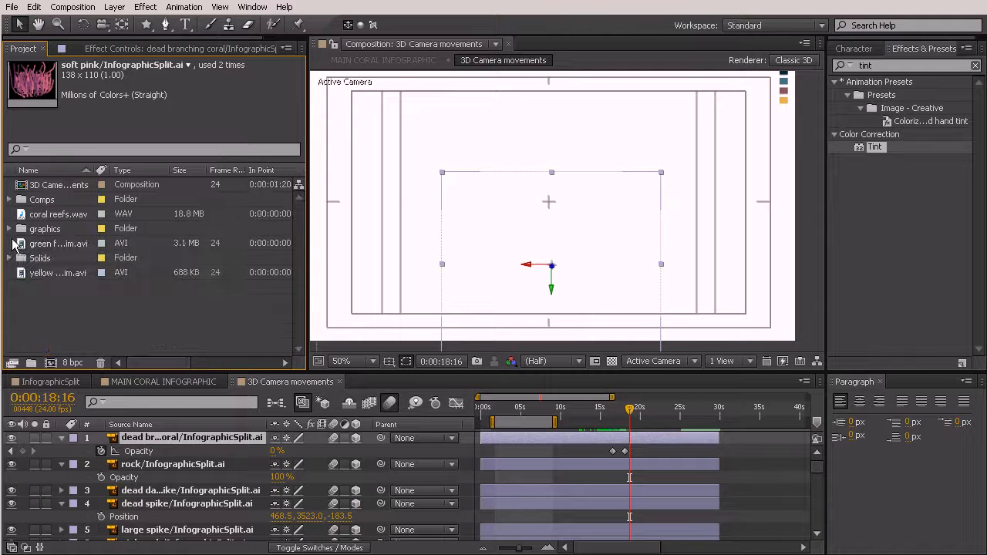
pyautogui.click(53, 272)
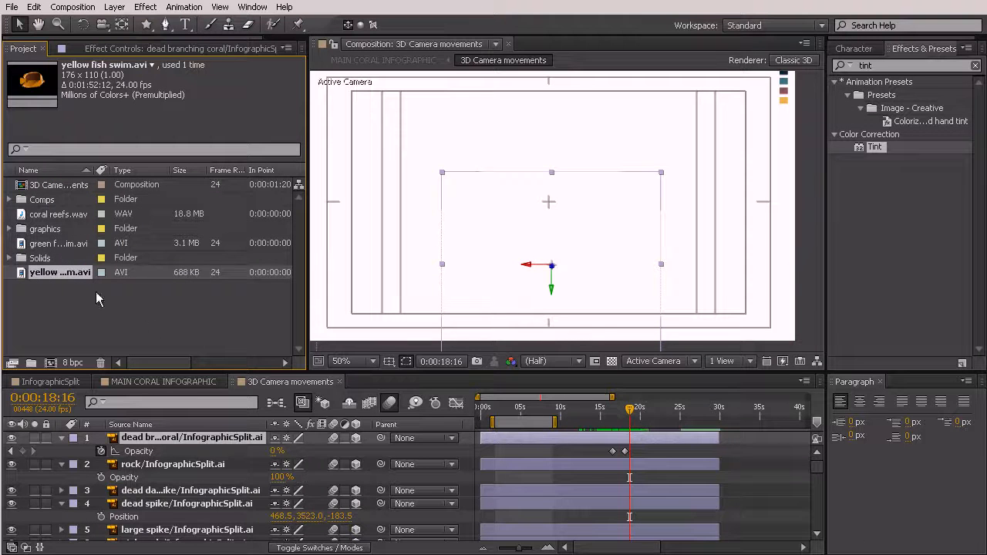
pyautogui.moveTo(85, 275); pyautogui.dragTo(417, 196)
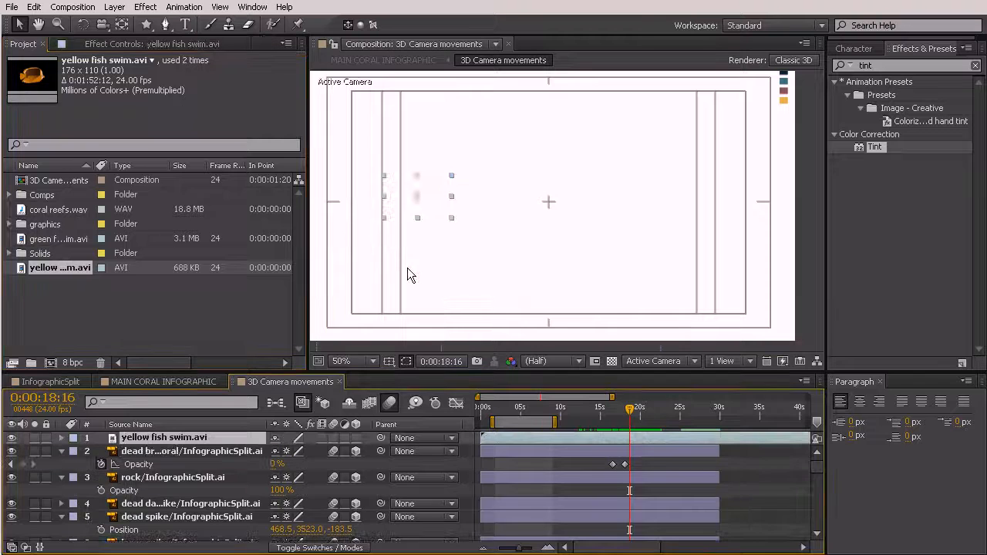
pyautogui.moveTo(306, 279); pyautogui.dragTo(248, 278)
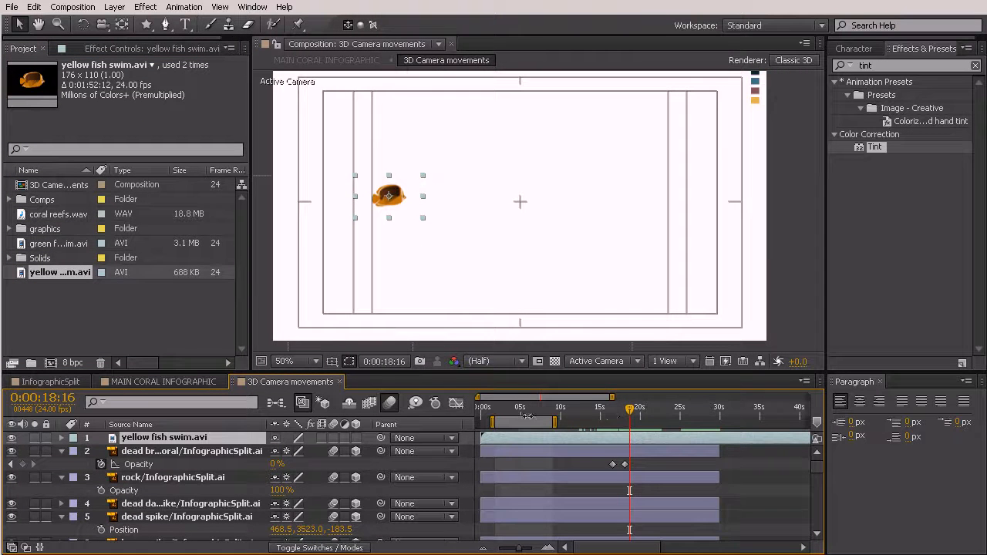
# Move the fish just outside the frame's upper left edge at -100, 192 and shift its layer to start at 0:00:11:03
pyautogui.moveTo(520, 415); pyautogui.dragTo(570, 432)
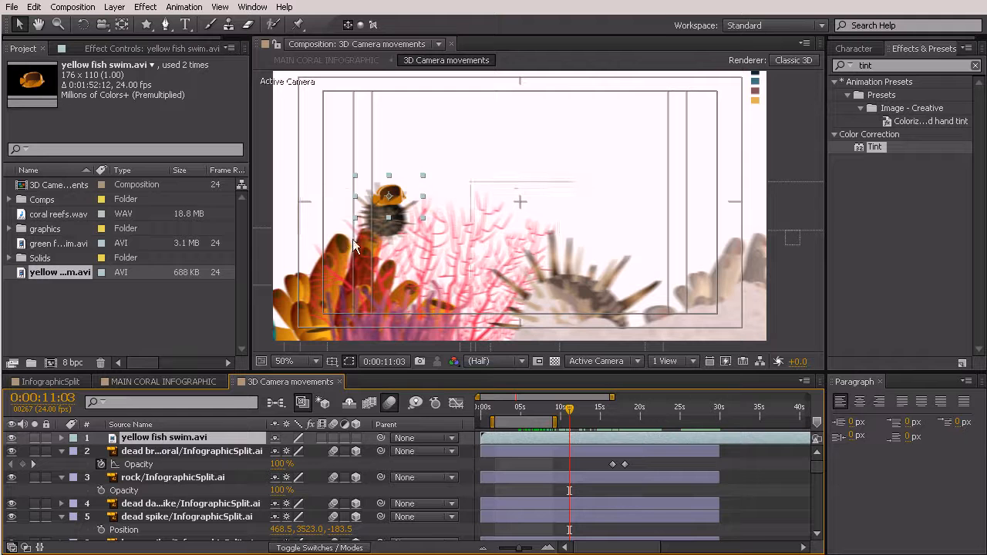
pyautogui.moveTo(385, 199); pyautogui.dragTo(265, 144)
pyautogui.moveTo(493, 444); pyautogui.dragTo(533, 440)
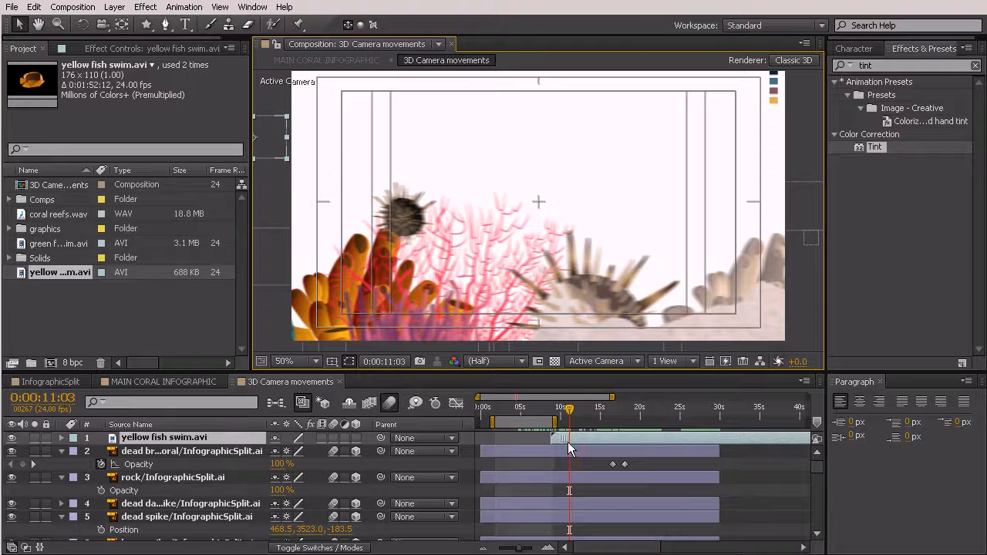
# Turn on position keyframing for the yellow fish and move the first keyframe to the layer's start at 0:00:11:03
pyautogui.moveTo(570, 409); pyautogui.dragTo(614, 435)
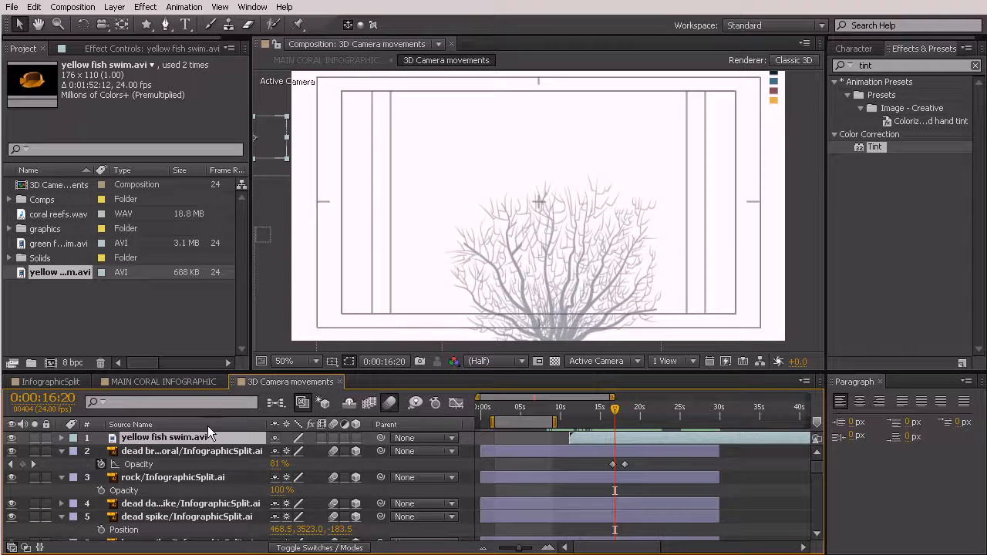
pyautogui.press('p')
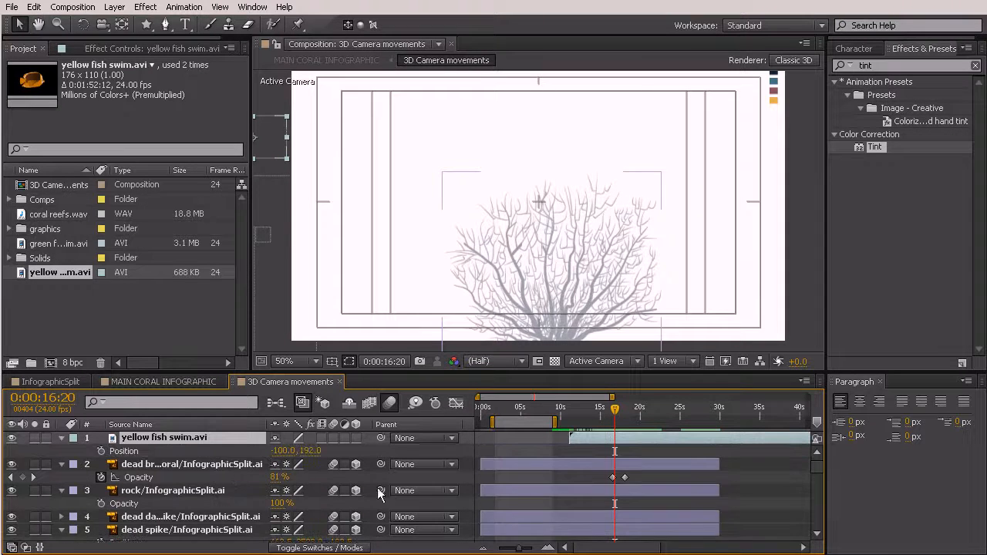
pyautogui.click(101, 451)
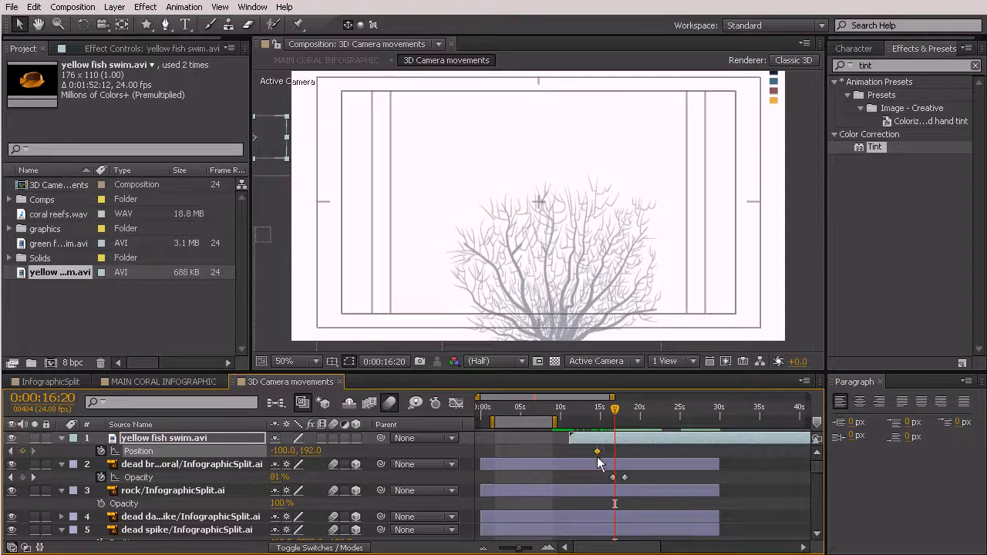
pyautogui.moveTo(576, 460); pyautogui.dragTo(570, 460)
# At 0:00:16:20, move the fish past the frame's right edge to 1384, 550 and bend its motion path into an S-curve
pyautogui.moveTo(270, 131); pyautogui.dragTo(842, 275)
pyautogui.moveTo(728, 252); pyautogui.dragTo(545, 324)
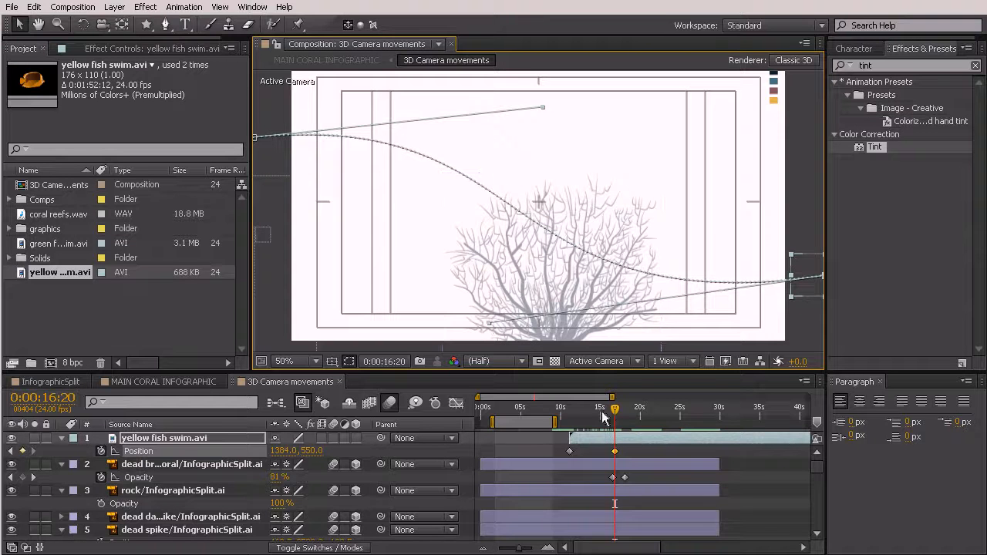
pyautogui.moveTo(615, 408); pyautogui.dragTo(590, 420)
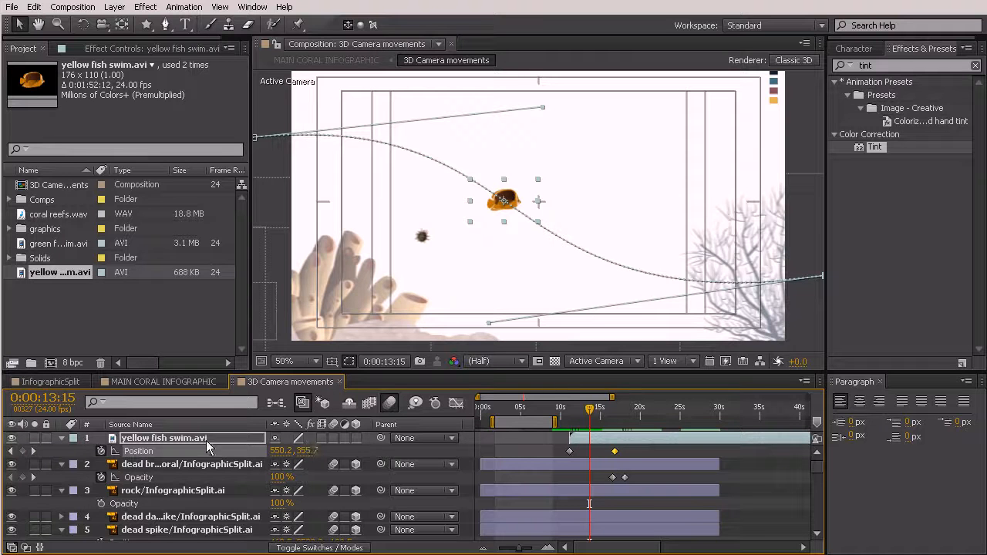
# Auto-orient the yellow fish along its motion path and scrub through its swim to check the turning
pyautogui.click(114, 8)
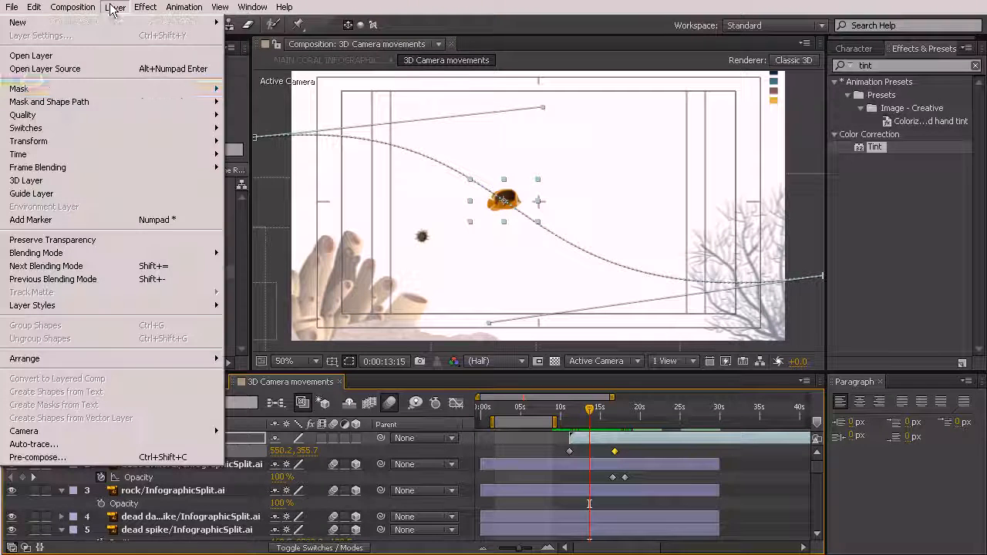
pyautogui.moveTo(60, 145)
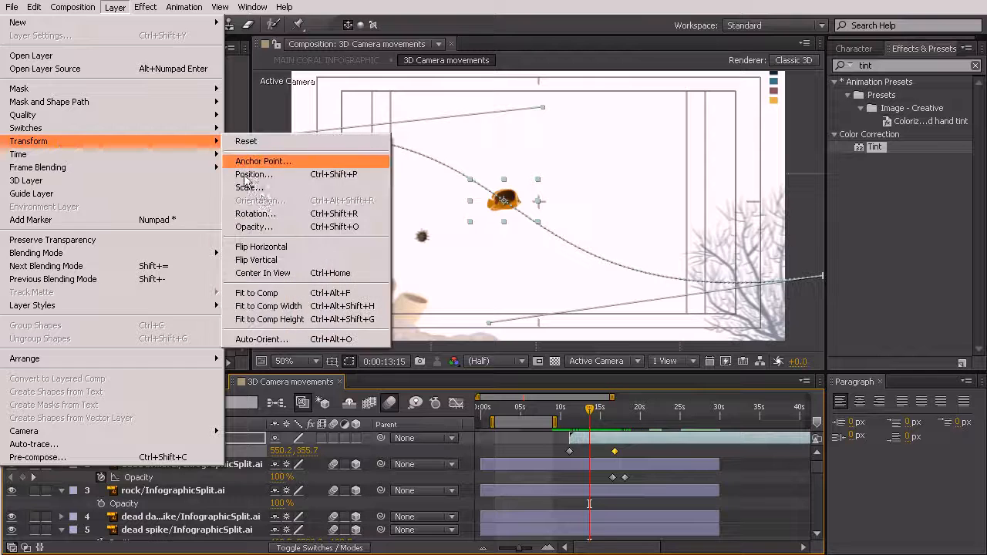
pyautogui.click(282, 333)
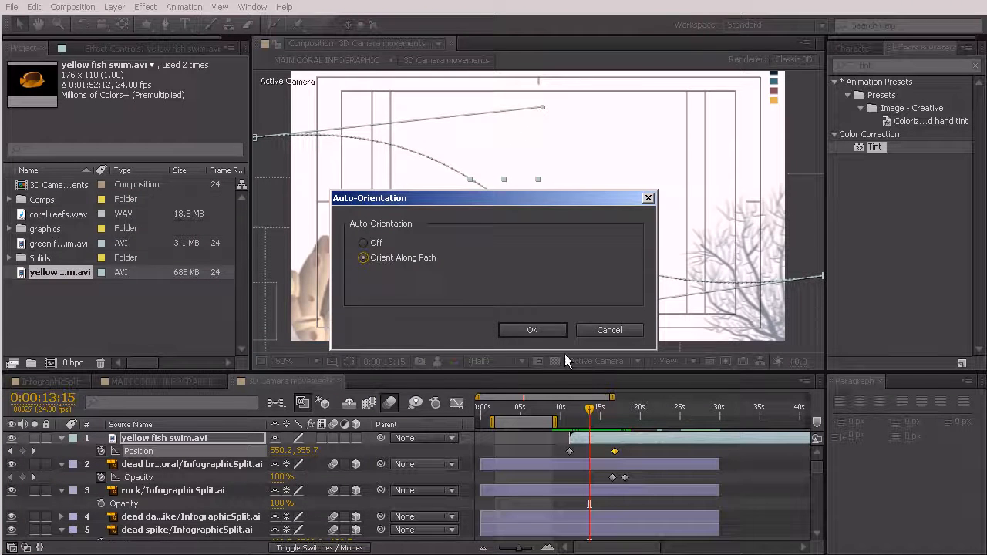
pyautogui.press('Return')
pyautogui.moveTo(579, 419); pyautogui.dragTo(617, 451)
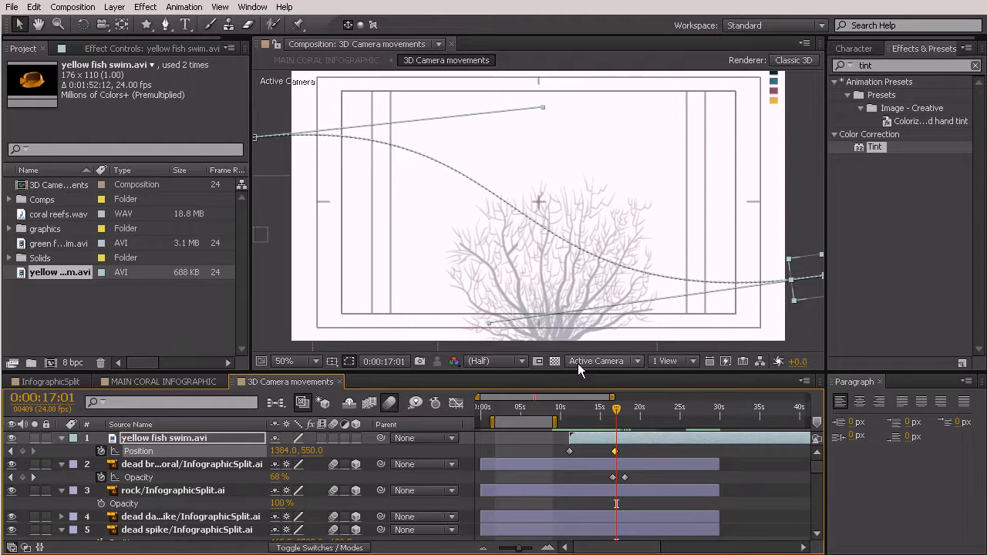
# Extend the work area to run from the composition's start to 0:00:19:23 and preview it
pyautogui.moveTo(567, 423); pyautogui.dragTo(561, 445)
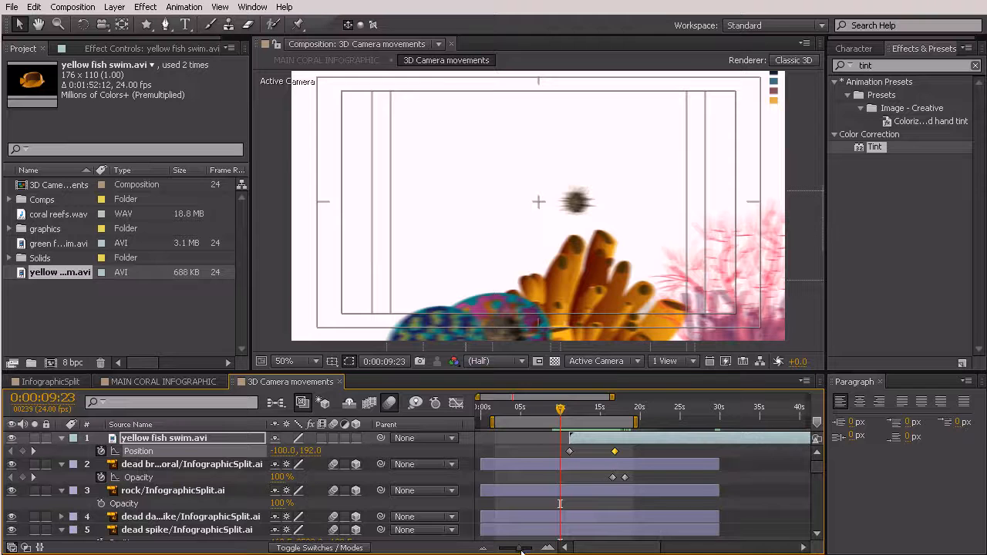
pyautogui.moveTo(521, 550); pyautogui.dragTo(483, 550)
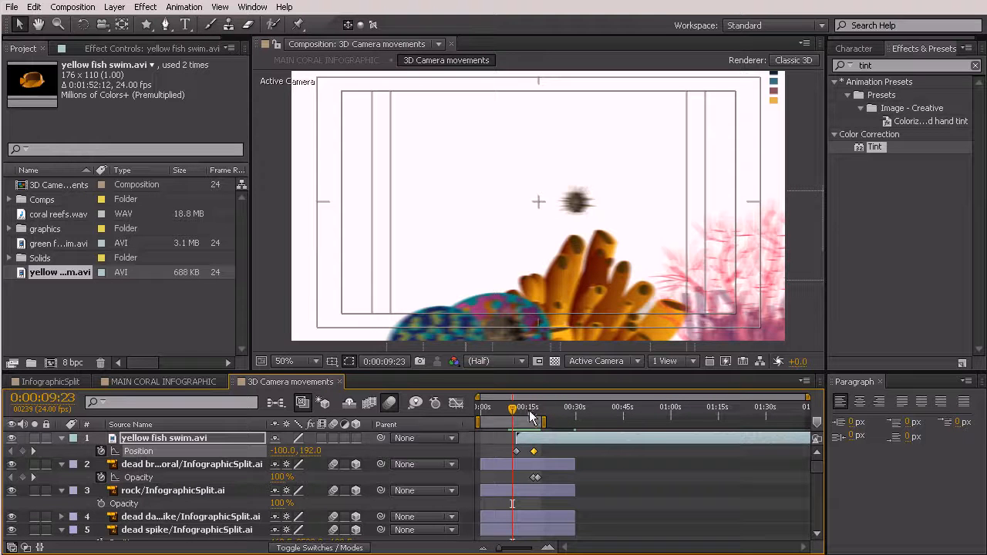
pyautogui.moveTo(514, 416); pyautogui.dragTo(540, 434)
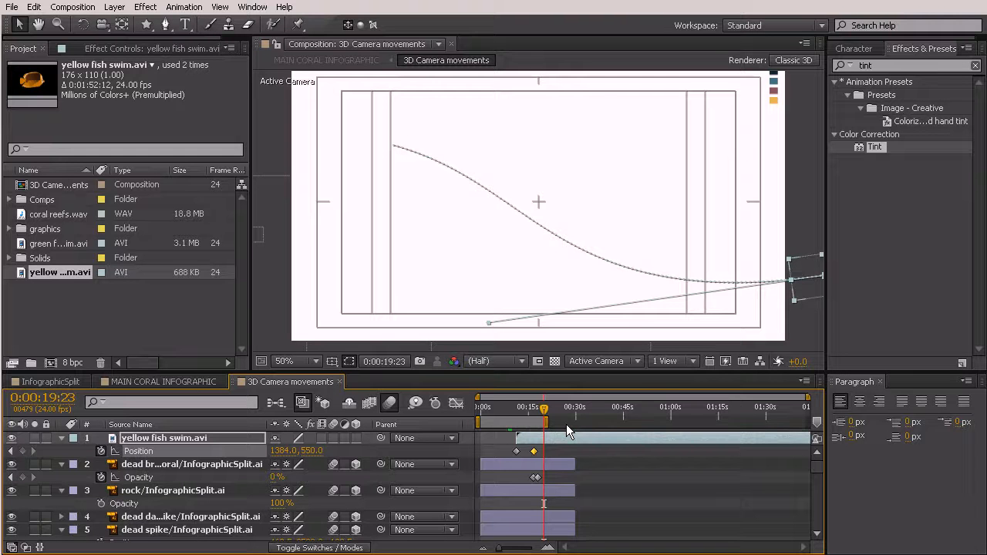
pyautogui.press('KP_0')
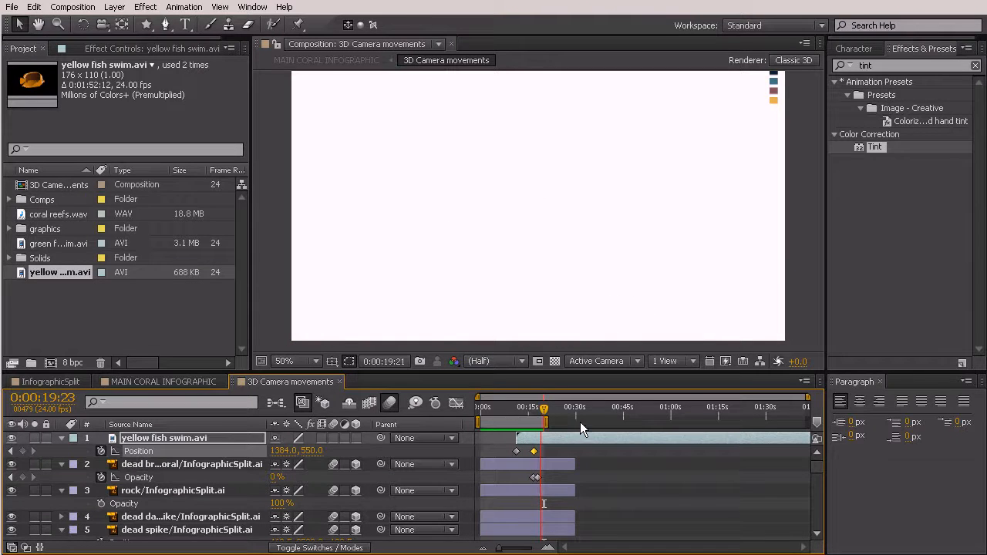
pyautogui.press('space')
# Check the fish's entry around 0:00:11:11 and turn on motion blur for the yellow fish layer
pyautogui.click(506, 409)
pyautogui.moveTo(507, 414); pyautogui.dragTo(516, 421)
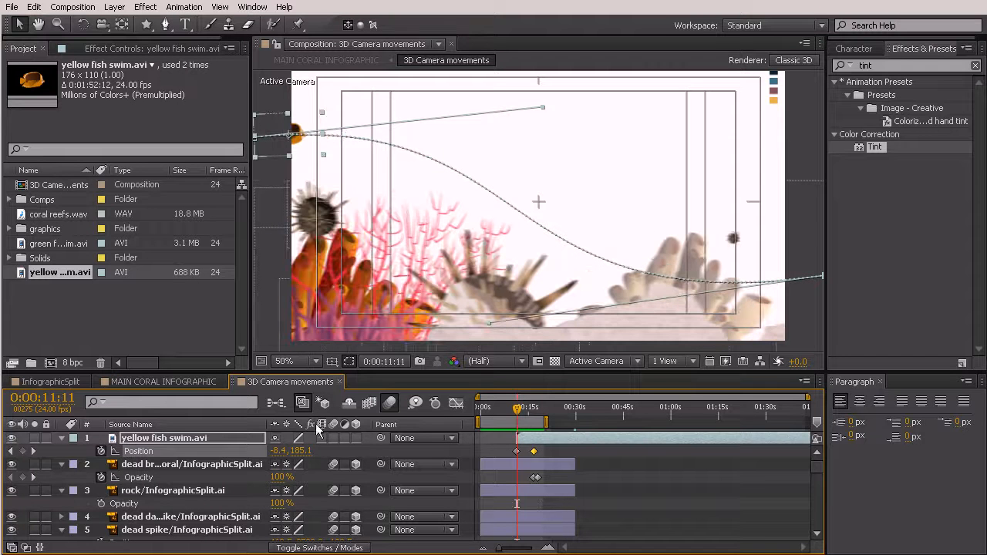
pyautogui.click(335, 437)
# Trim the start of Shape Layer 1, the dashed line showing early beside the THREAT text, to its first Offset keyframe
pyautogui.moveTo(529, 409); pyautogui.dragTo(489, 410)
pyautogui.click(794, 273)
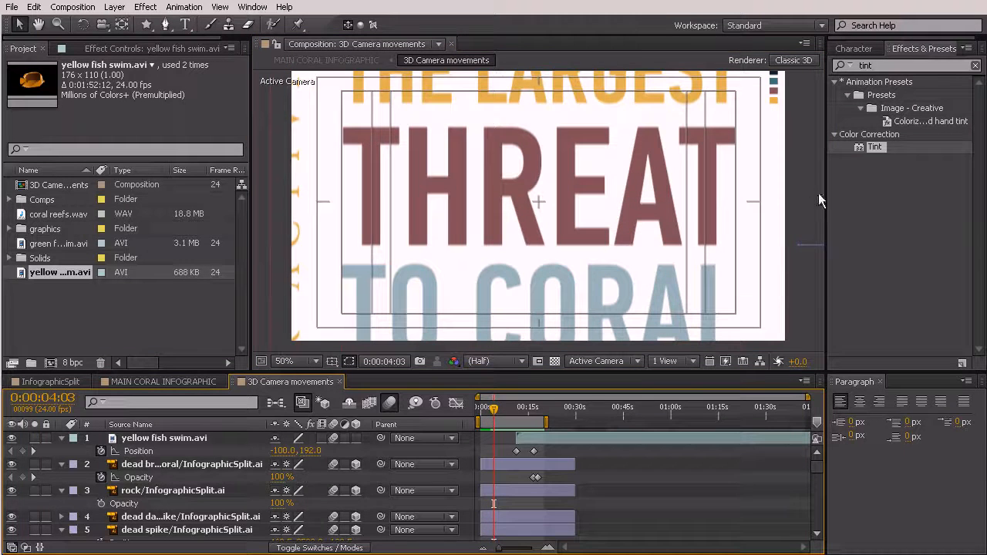
pyautogui.click(797, 249)
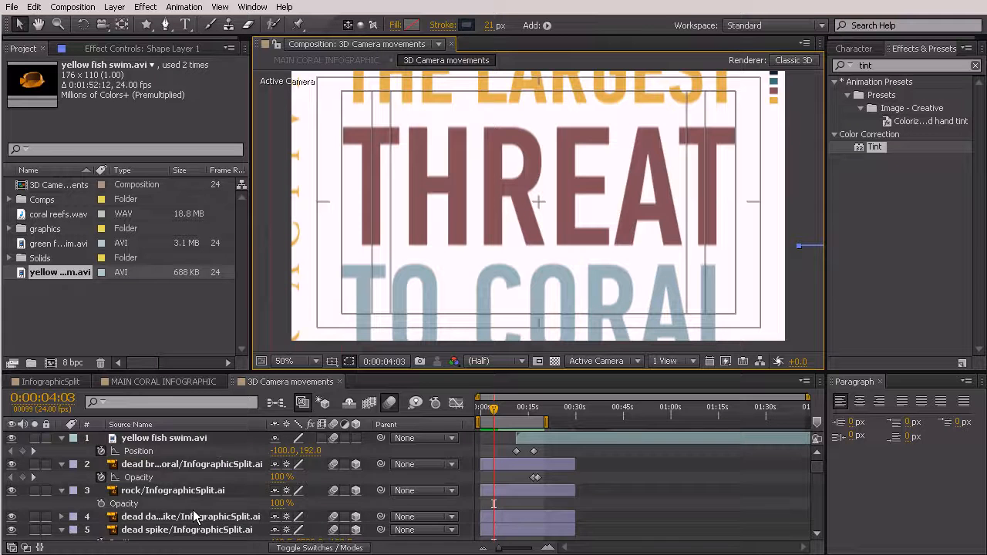
pyautogui.scroll(-10, 193, 516)
pyautogui.scroll(-3, 193, 516)
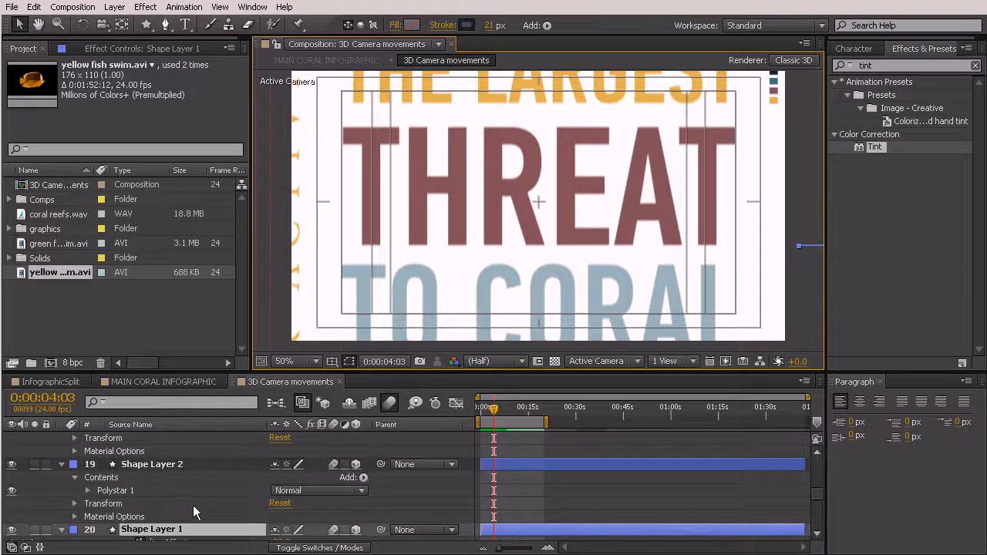
pyautogui.scroll(-3, 489, 532)
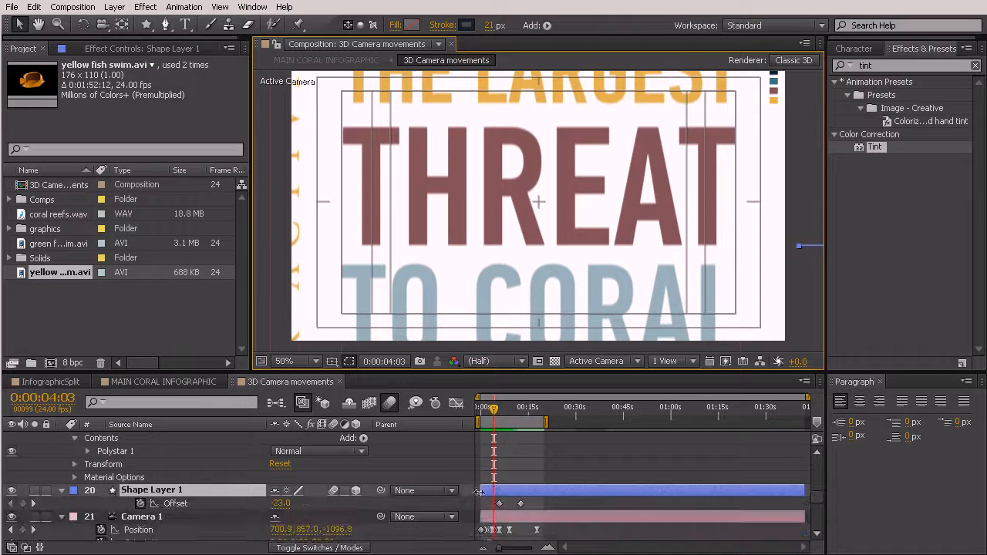
pyautogui.moveTo(497, 413); pyautogui.dragTo(502, 436)
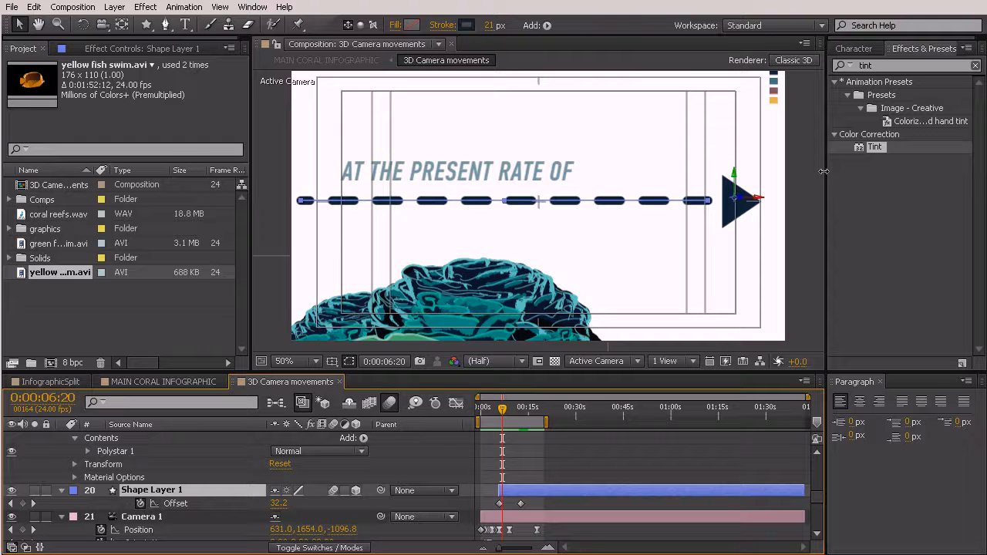
# Preview the whole work area and scrub on to 0:00:18:12 to review the camera moves and the fish
pyautogui.press('KP_0')
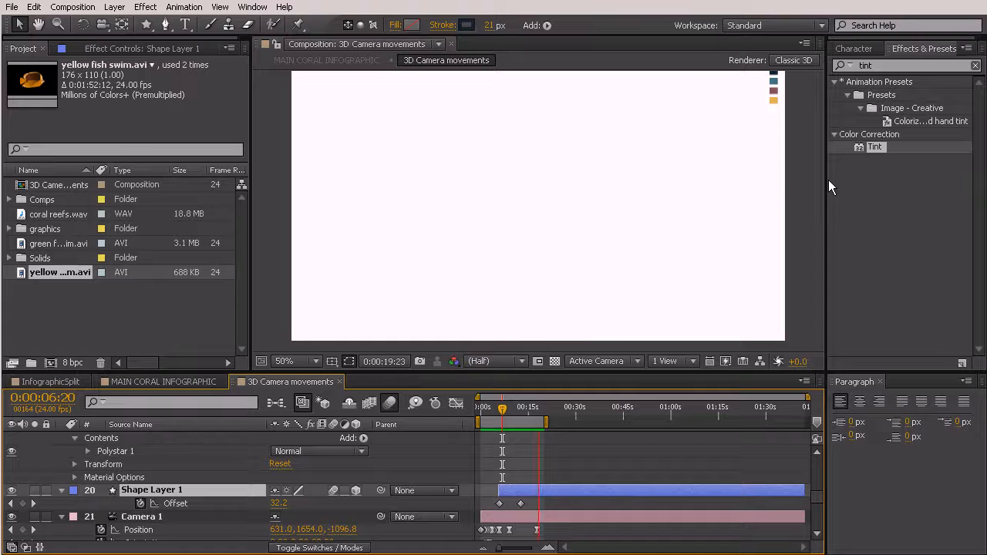
pyautogui.press('space')
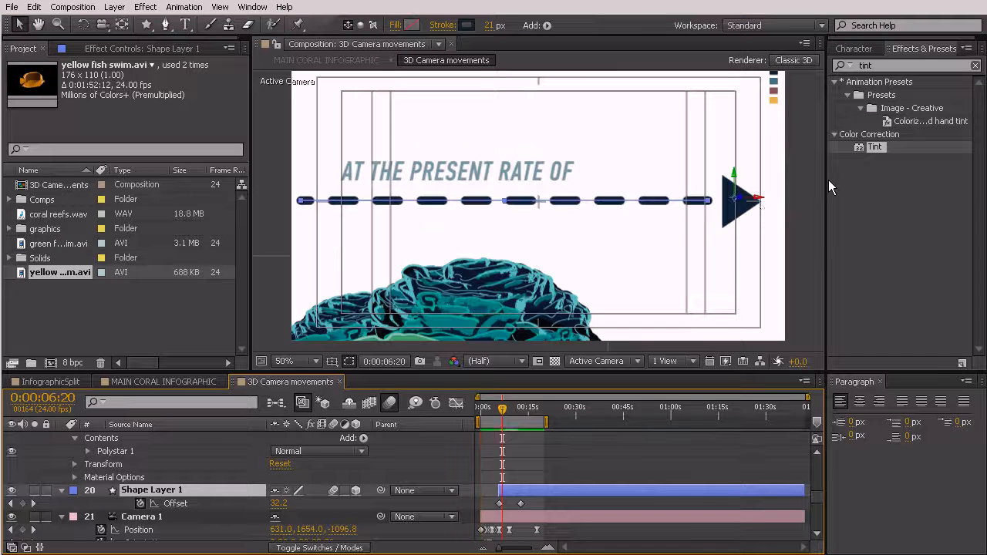
pyautogui.moveTo(501, 414); pyautogui.dragTo(540, 451)
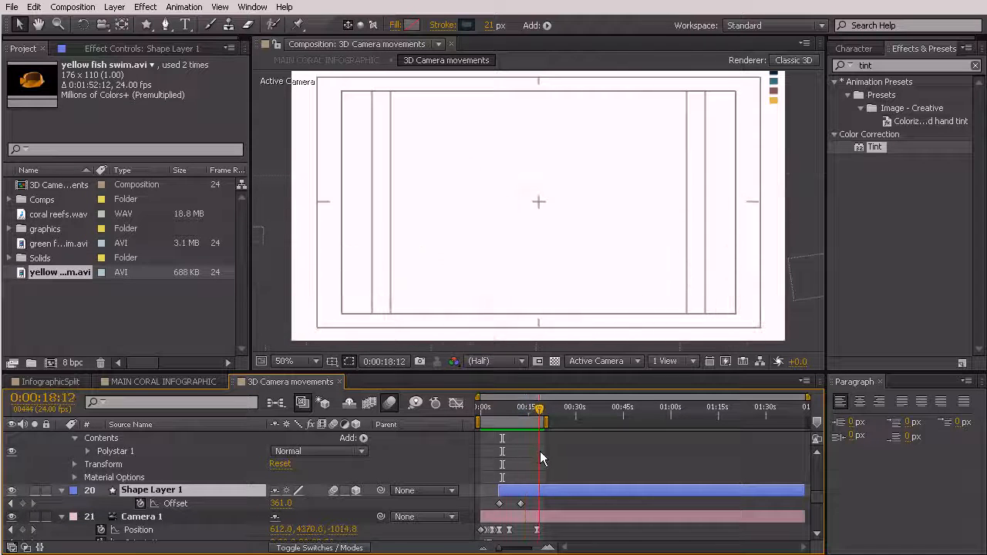
# Examine the cut to the 3D Camera movements layer around 0:00:30 in the MAIN CORAL INFOGRAPHIC composition
pyautogui.click(134, 381)
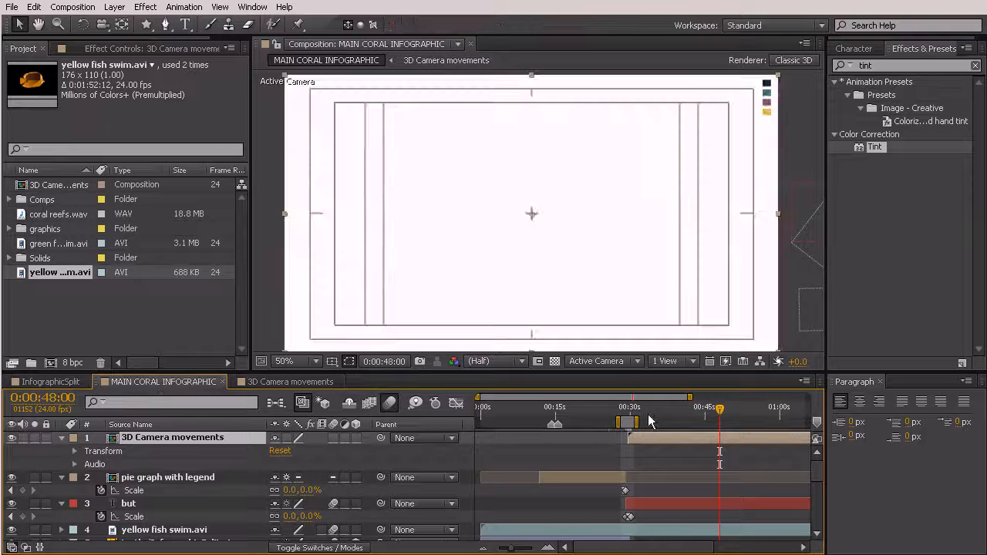
pyautogui.moveTo(614, 411); pyautogui.dragTo(632, 419)
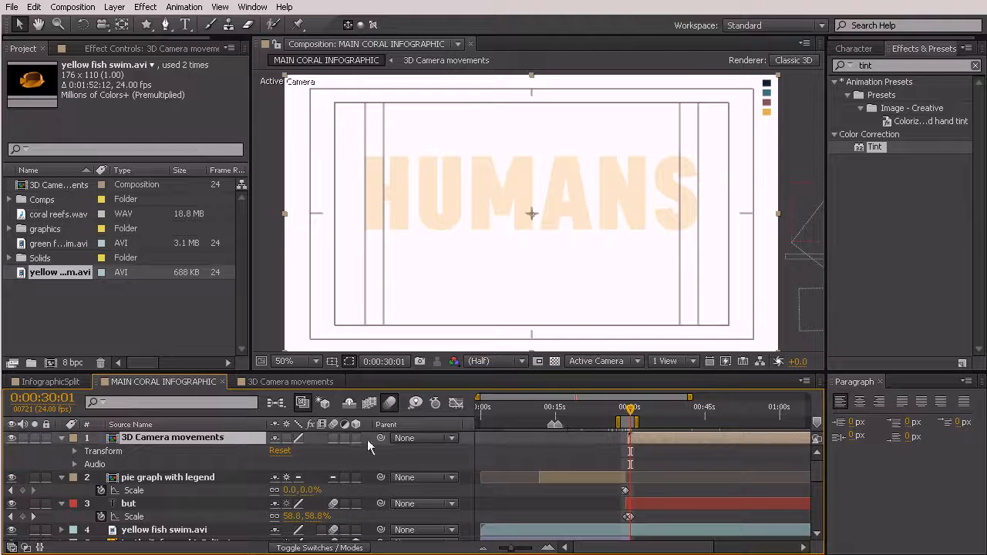
pyautogui.moveTo(628, 409); pyautogui.dragTo(628, 417)
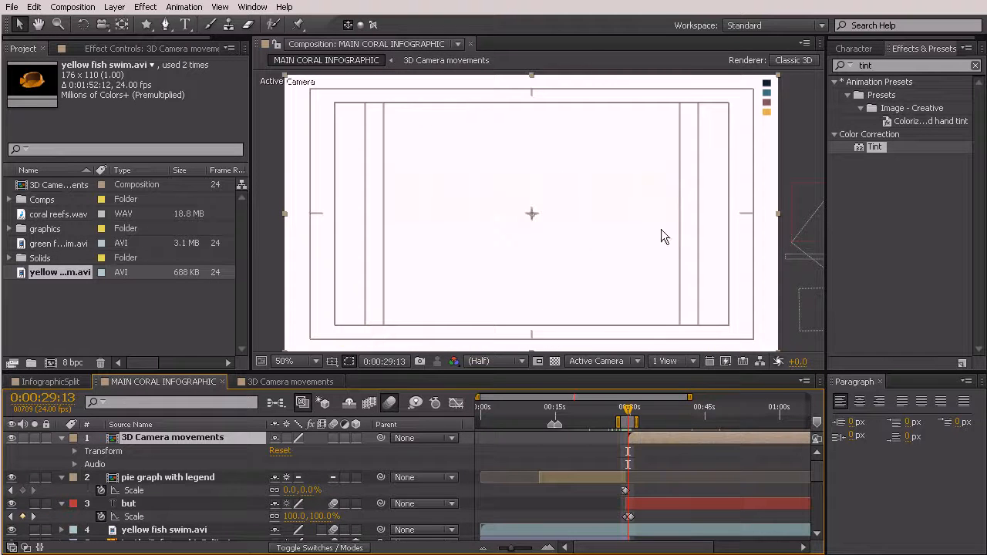
# In the 3D Camera movements composition, hide Pale Orange Solid 1 and the navy, teal, mauve and yellow swatch layers
pyautogui.doubleClick(158, 437)
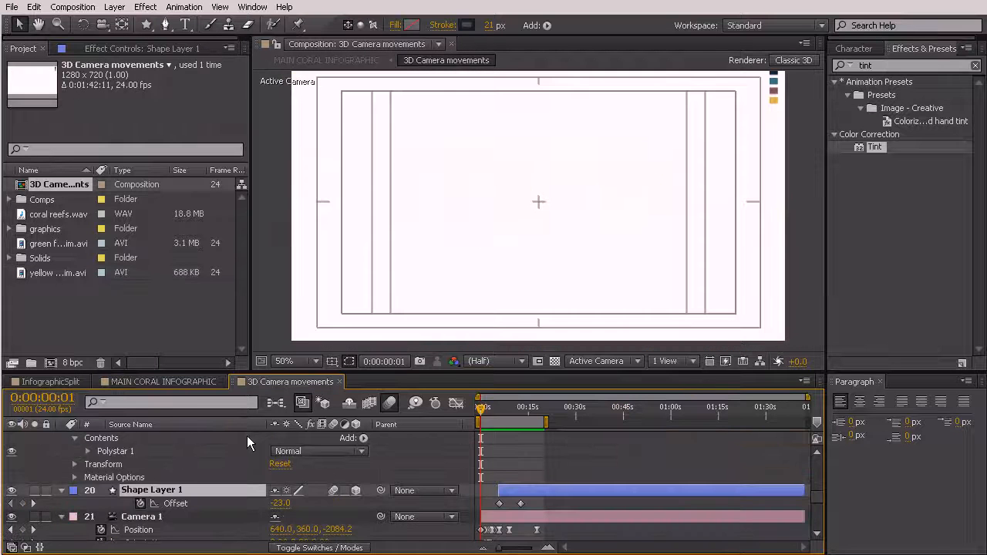
pyautogui.scroll(-10, 211, 487)
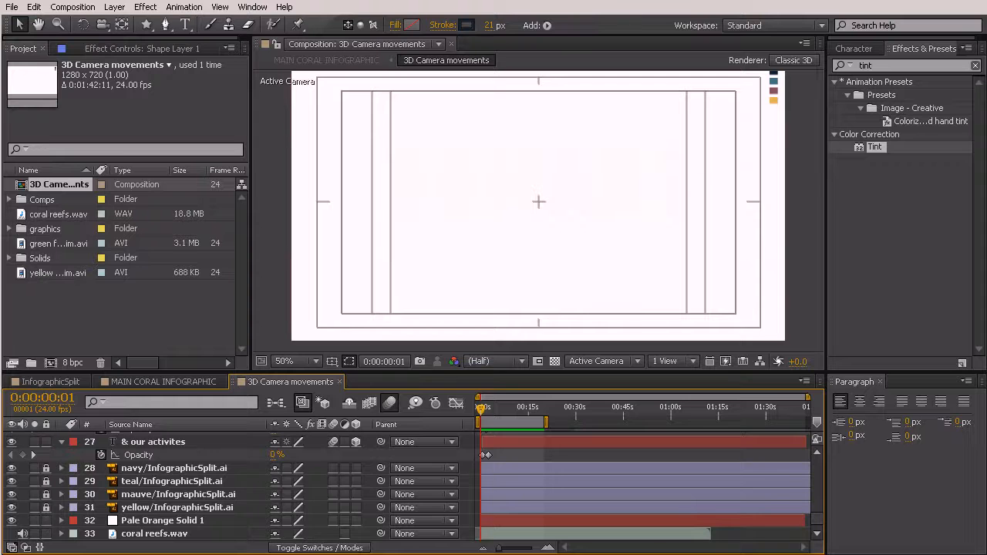
pyautogui.click(11, 521)
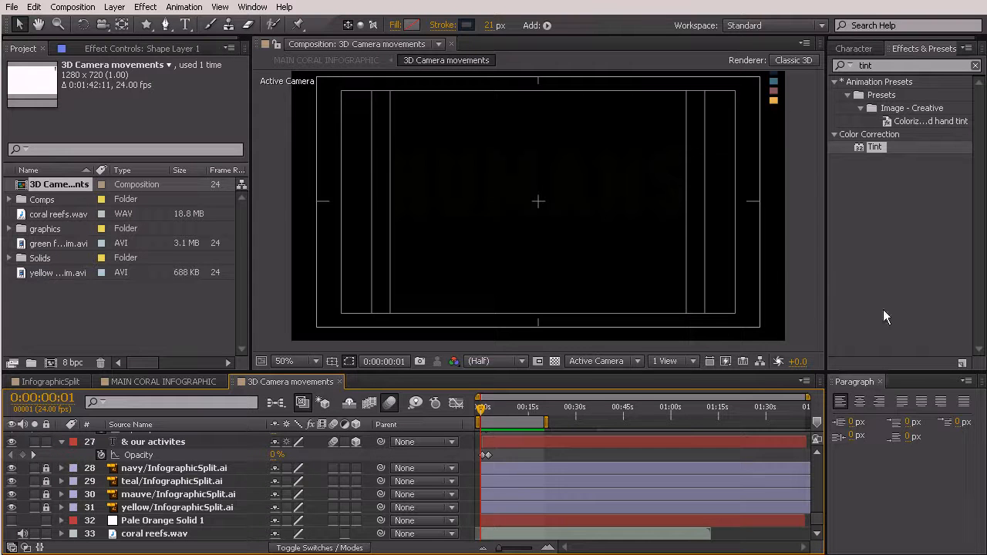
pyautogui.moveTo(12, 467); pyautogui.dragTo(12, 507)
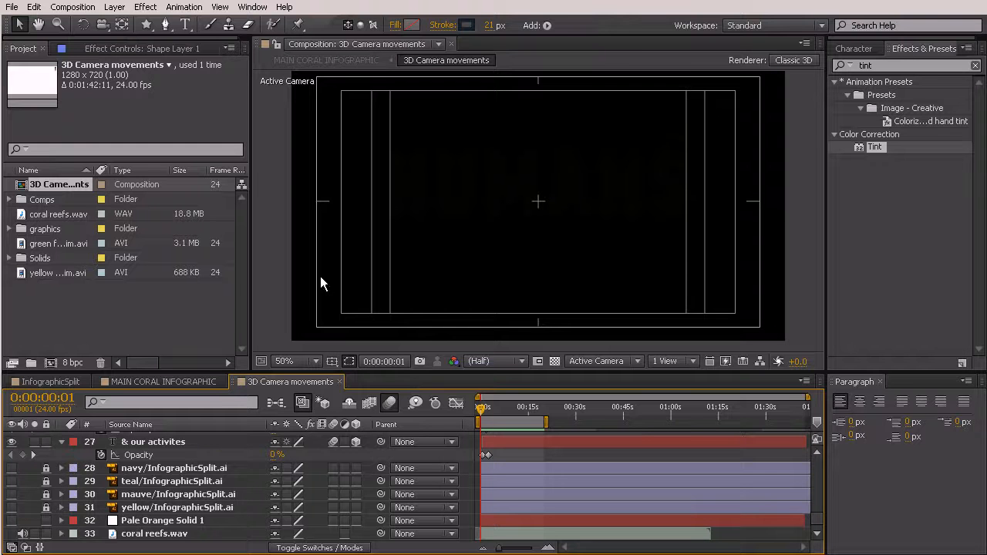
# Check the transition in MAIN CORAL INFOGRAPHIC from 0:00:28:04 and trim the 3D Camera movements layer to end at 0:00:47:16
pyautogui.click(168, 381)
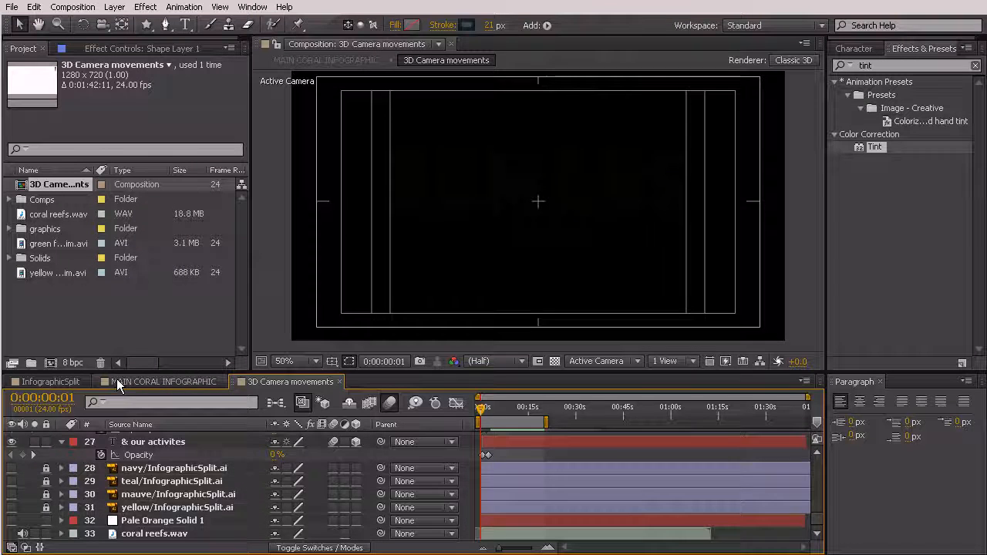
pyautogui.click(622, 406)
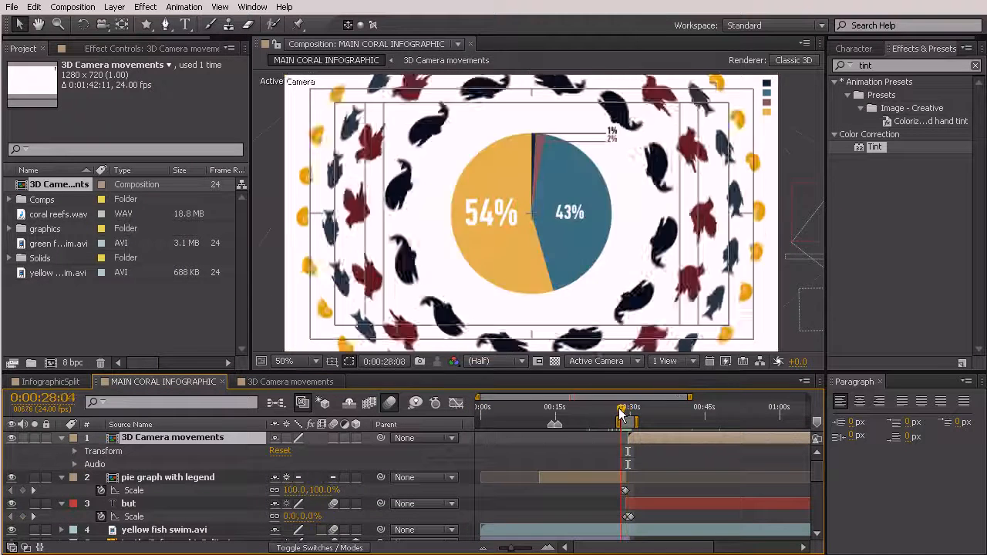
pyautogui.moveTo(623, 409); pyautogui.dragTo(719, 448)
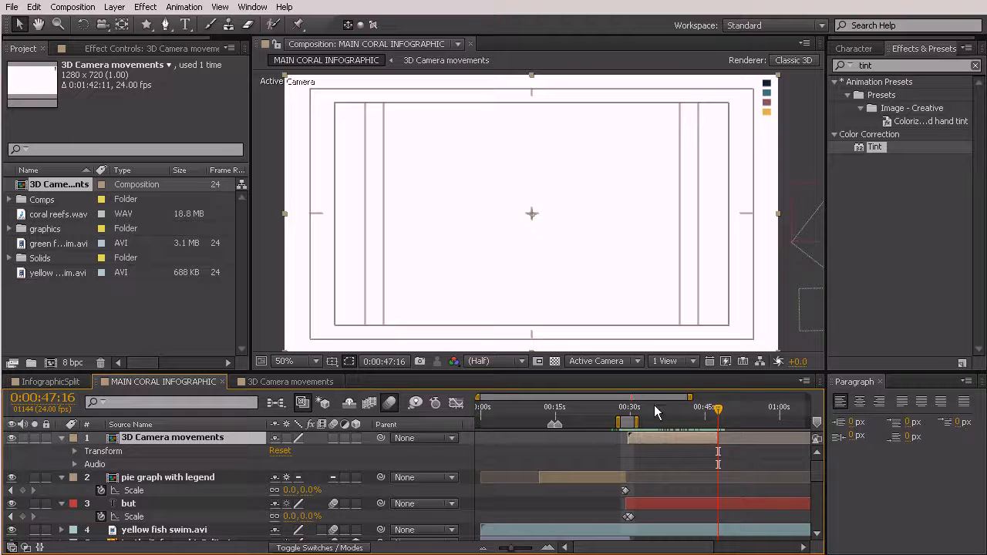
# Collapse the 3D Camera movements, pie graph with legend and but layers, and scrub past the trimmed end to 0:00:48:11
pyautogui.click(62, 438)
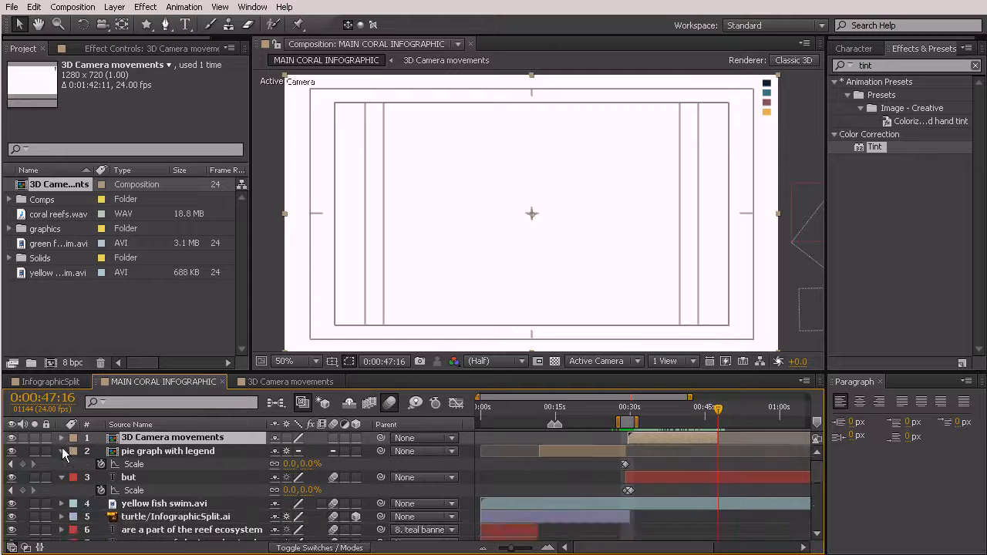
pyautogui.click(62, 451)
pyautogui.click(61, 463)
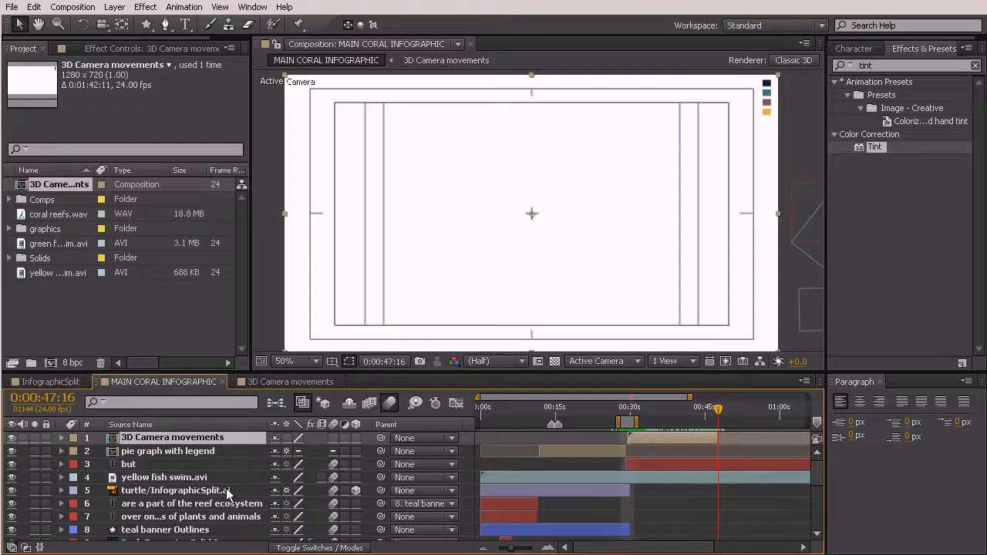
pyautogui.scroll(-5, 226, 487)
pyautogui.scroll(5, 226, 485)
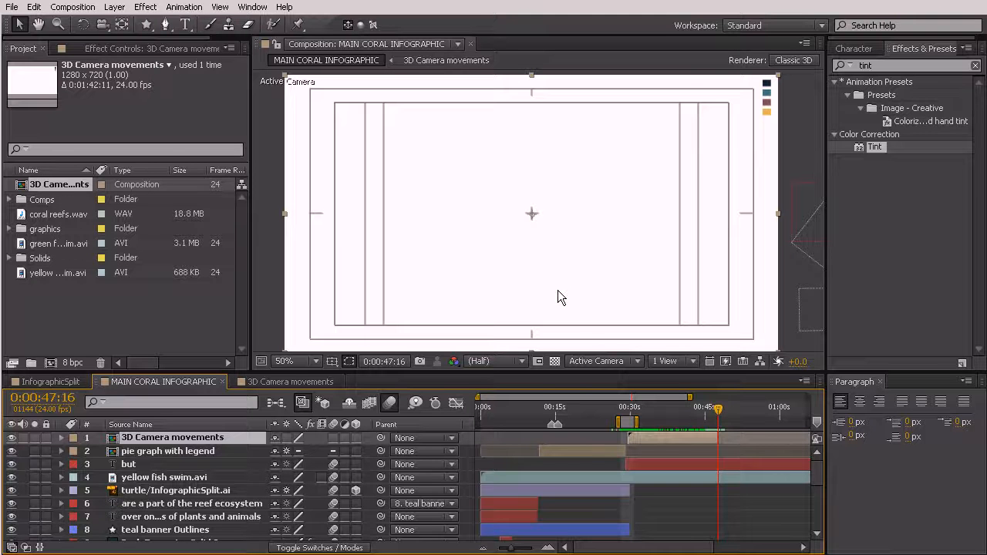
pyautogui.moveTo(625, 408); pyautogui.dragTo(719, 448)
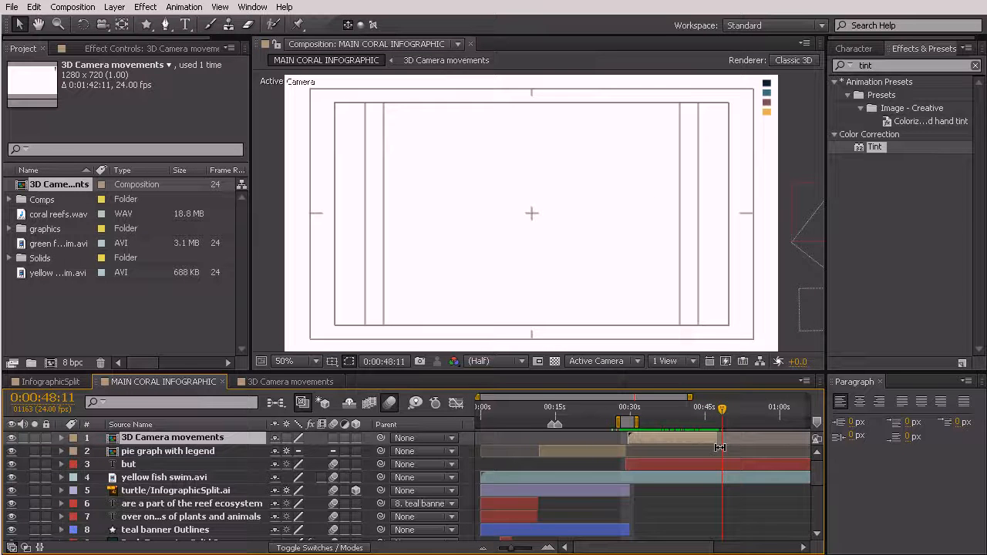